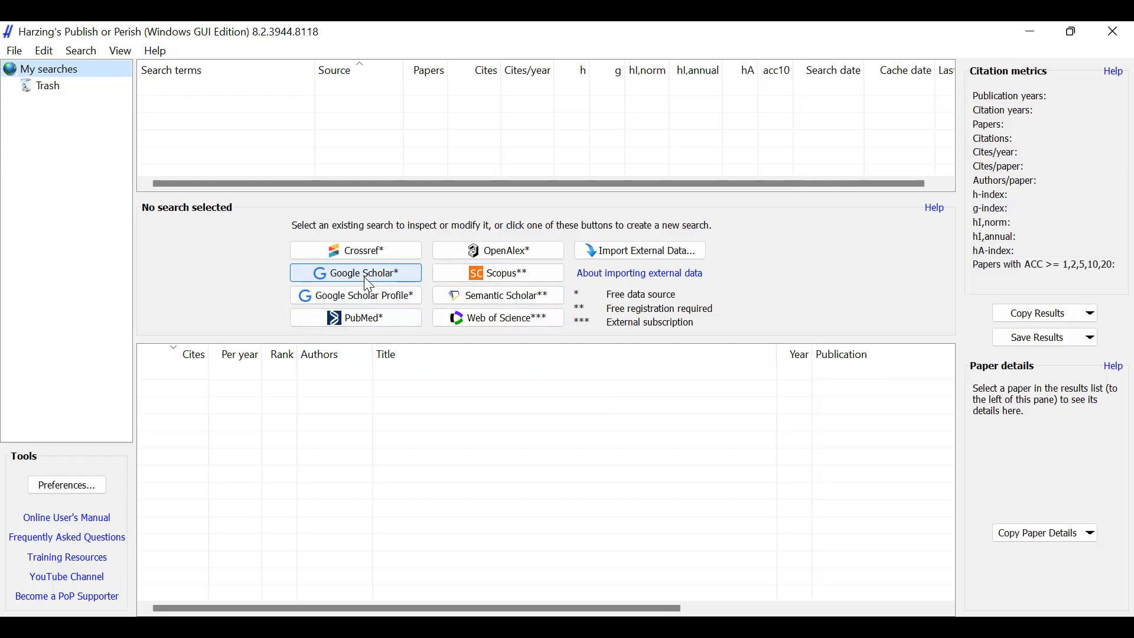
- Create a Google Scholar search with the keywords "market orientation"
left_click(370, 286)
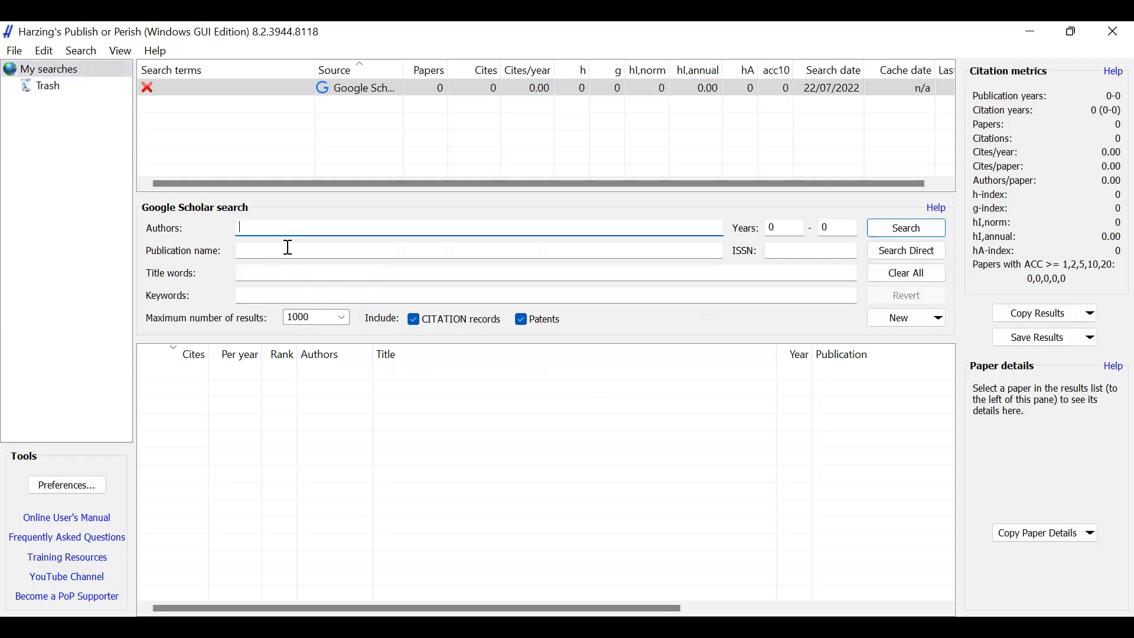
left_click(294, 272)
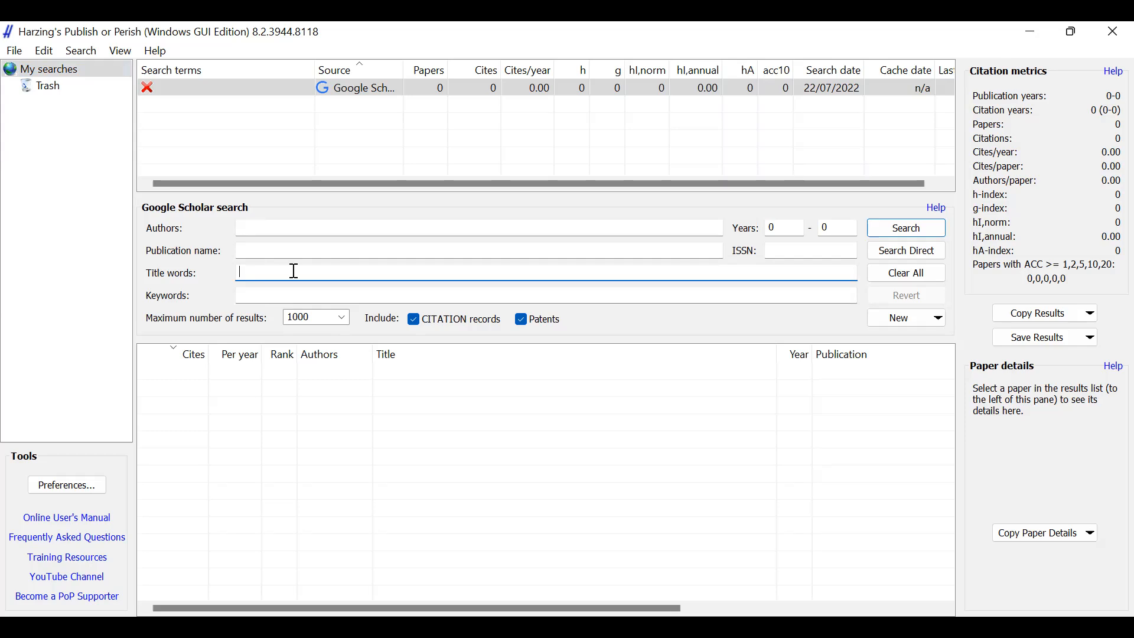
left_click(294, 297)
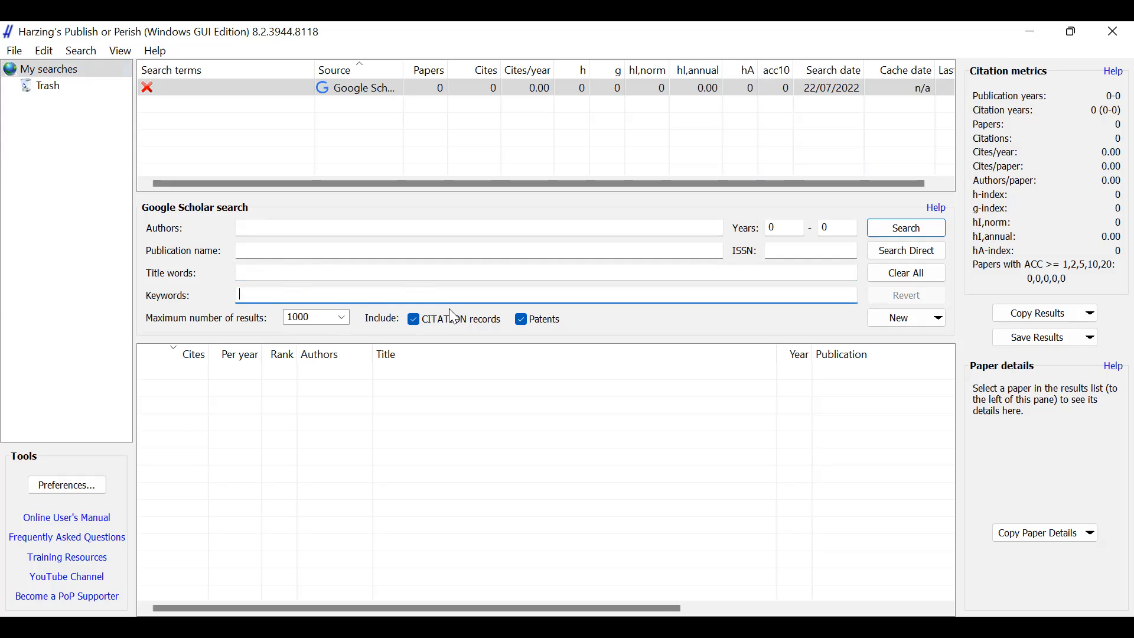
type("market orientation")
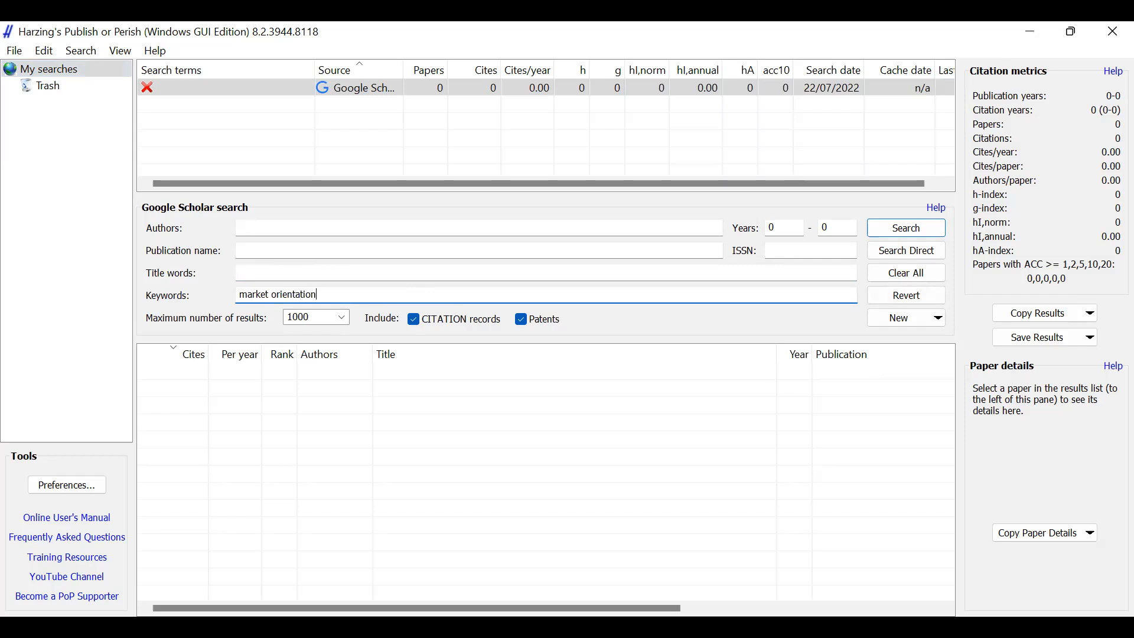
- Limit the search to the years 2013 to 2022 with a maximum of 200 results and run it
left_click_drag(785, 231, 762, 230)
type("2013")
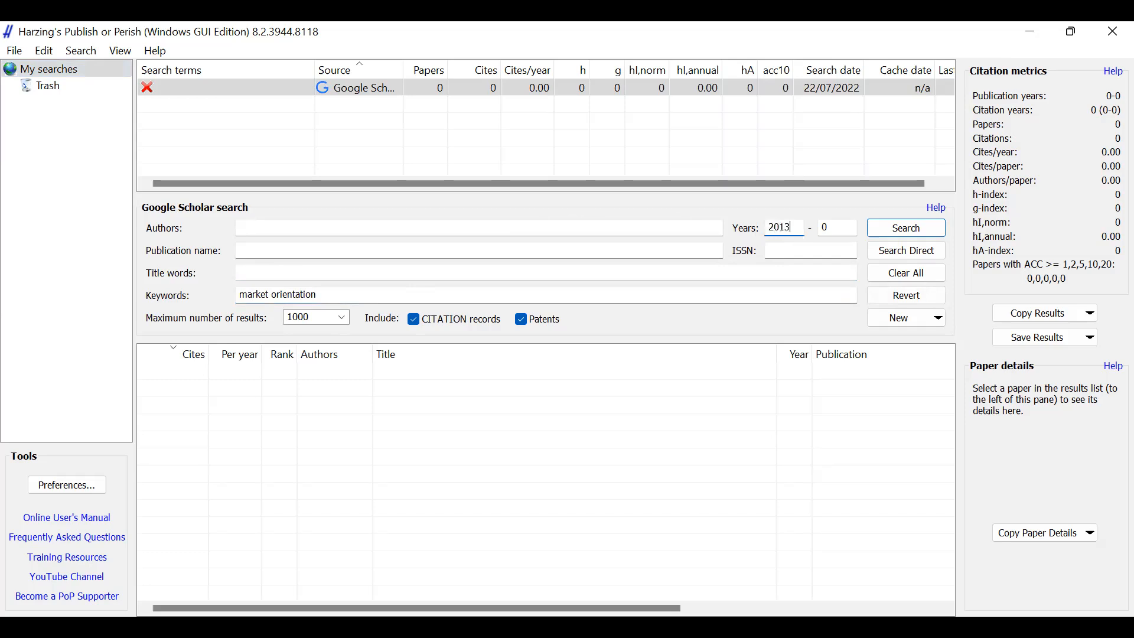
left_click_drag(838, 228, 810, 228)
type("2022")
left_click(345, 318)
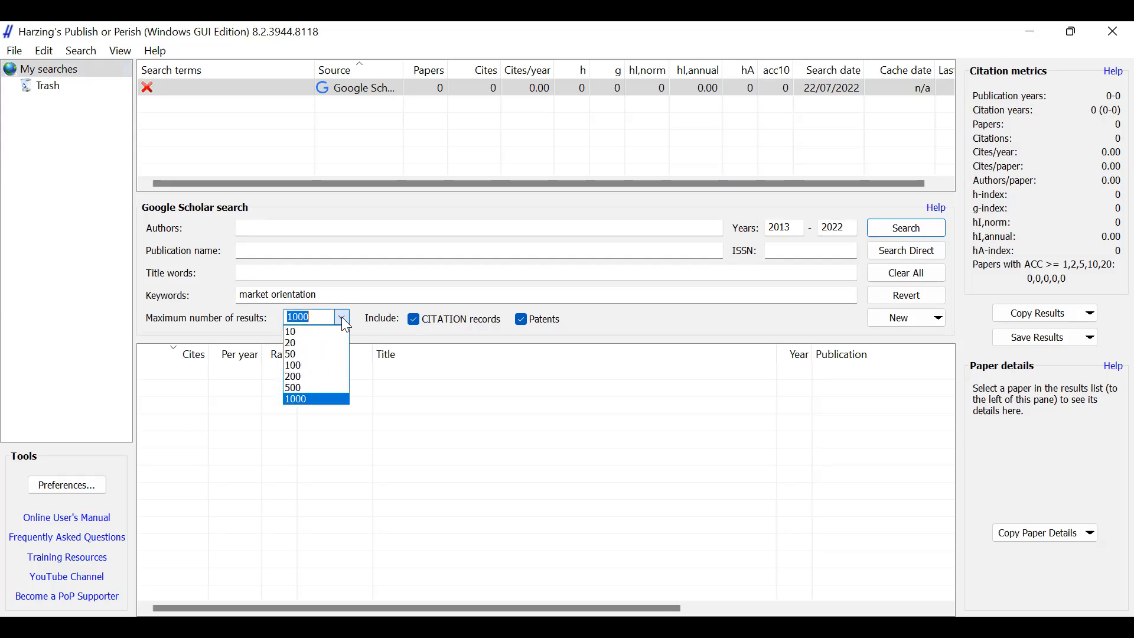
left_click(329, 376)
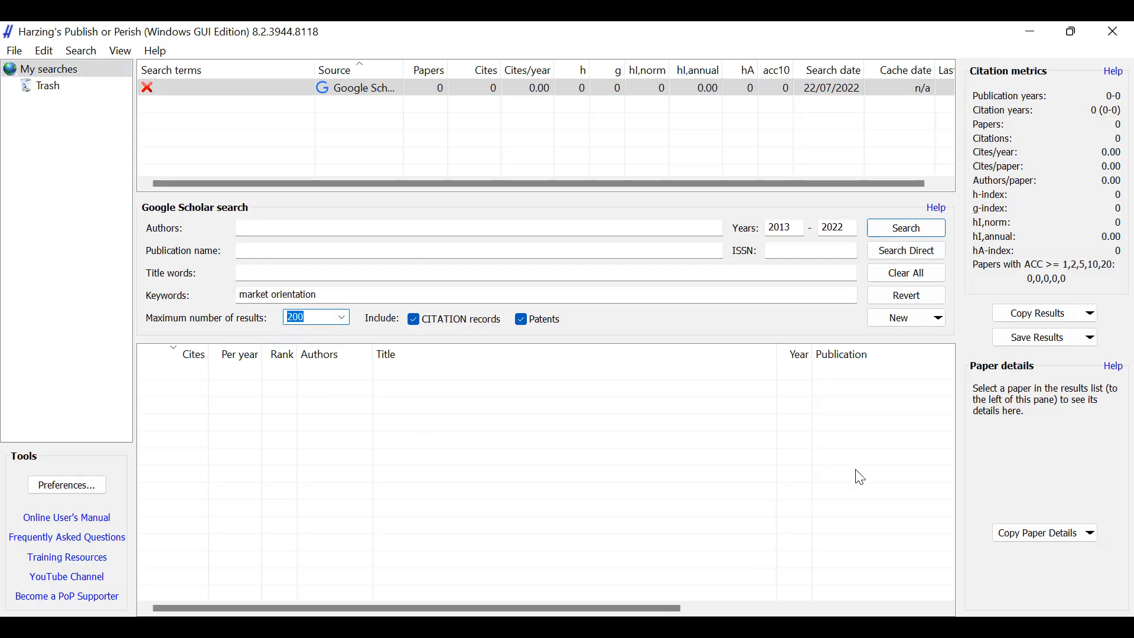
left_click(917, 233)
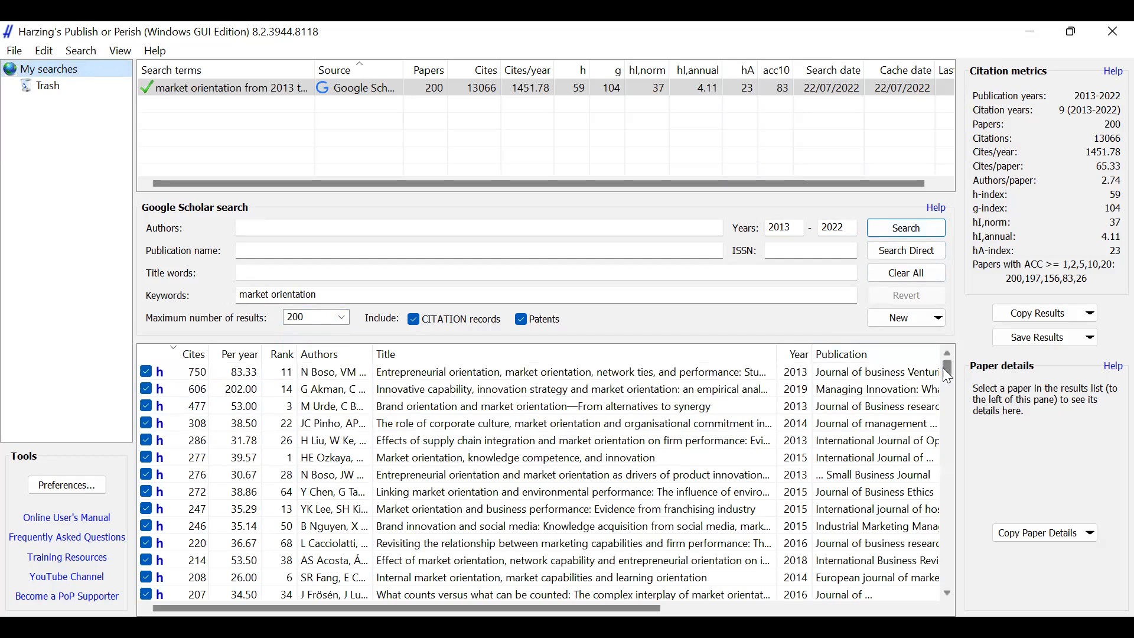
scroll(945, 369, "down", 1)
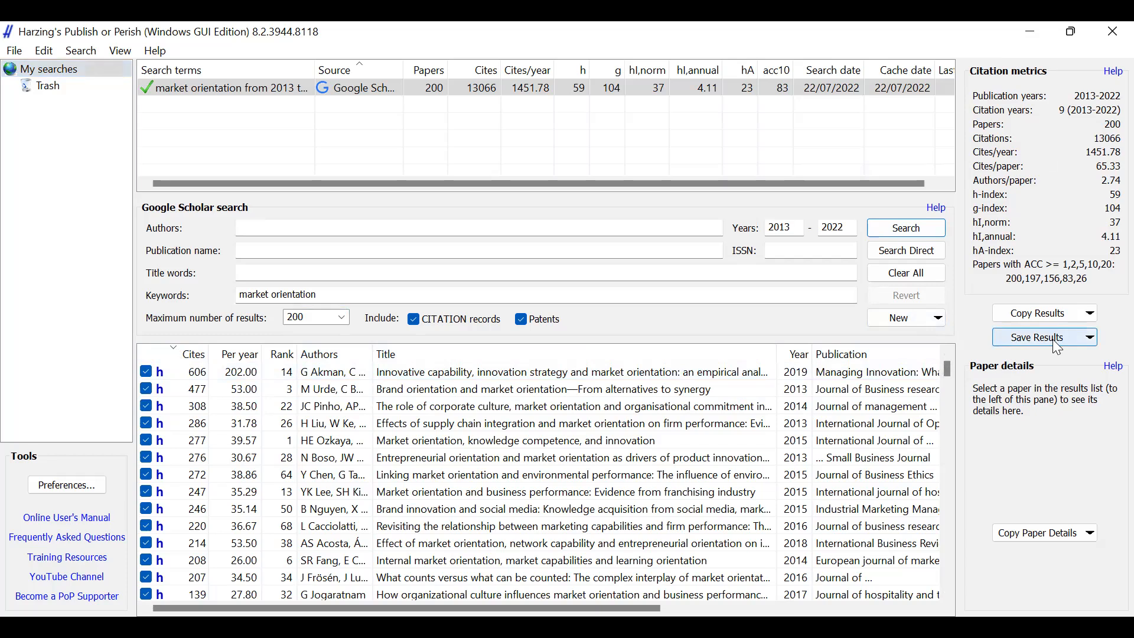
- Save the search results in RIS/RefManager format in Documents as "Market Orientation 2013_2022_GScholar1"
left_click(1053, 338)
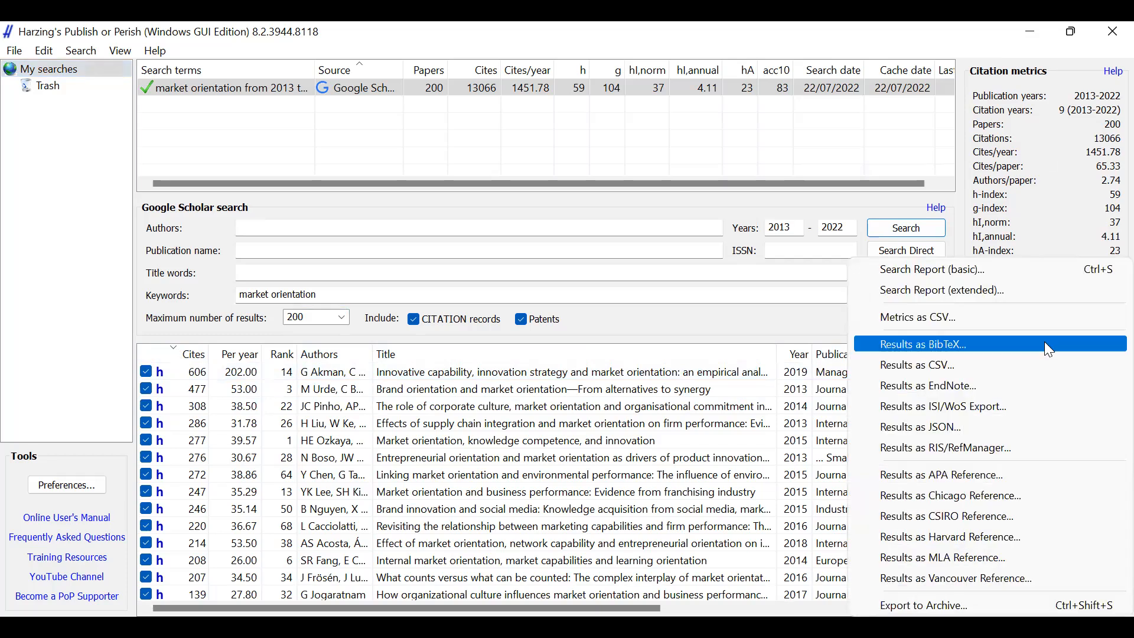
left_click(1006, 448)
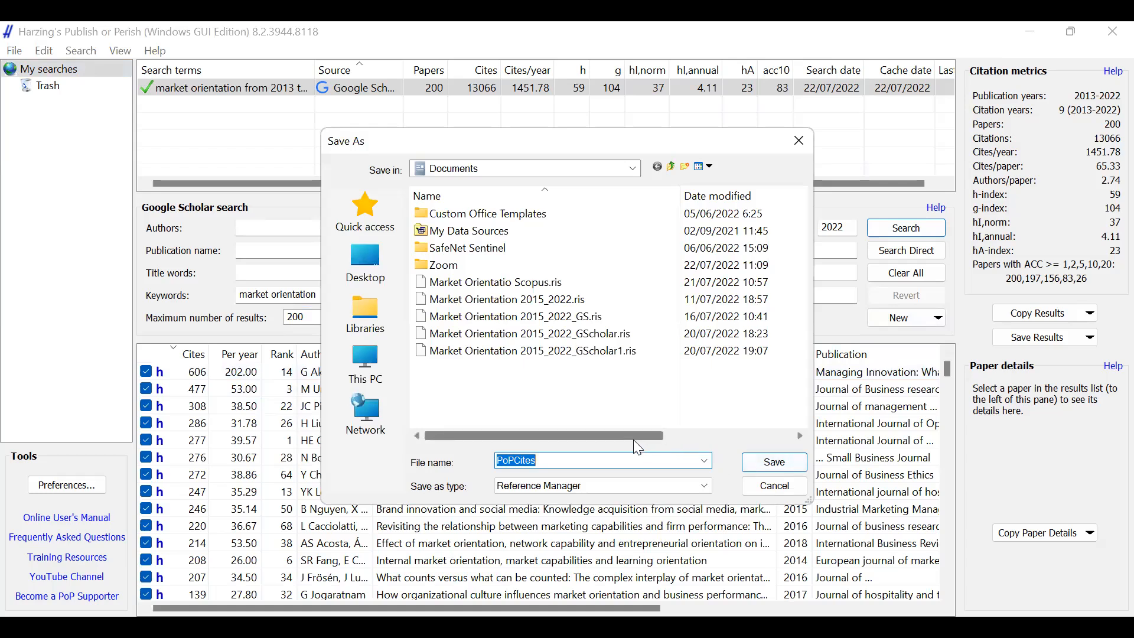
left_click(539, 356)
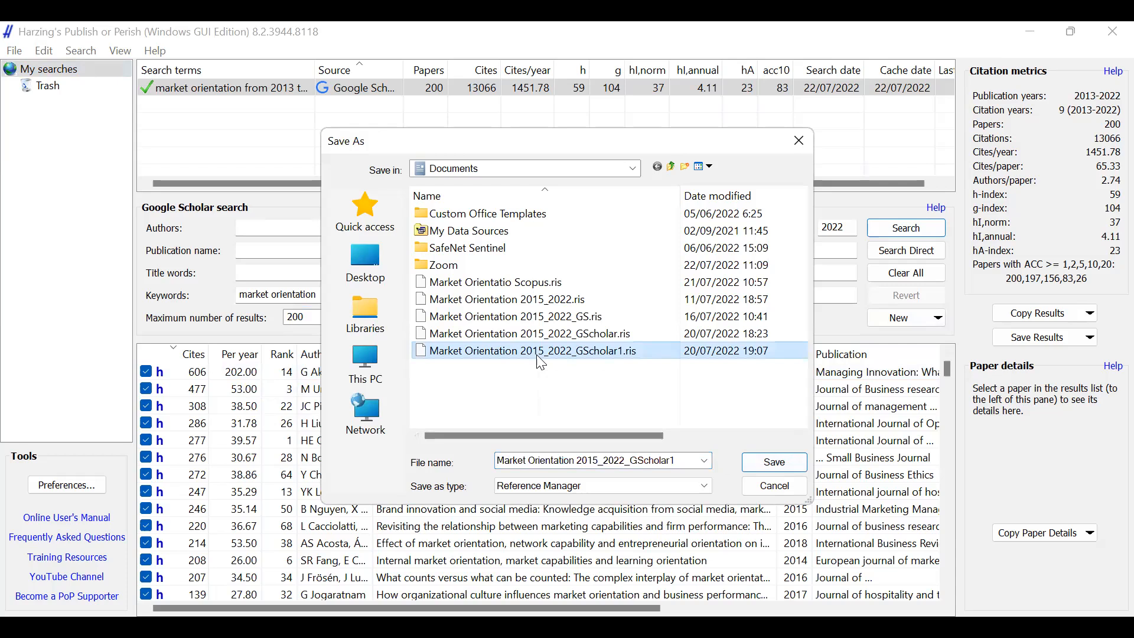
left_click(590, 461)
left_click(594, 462)
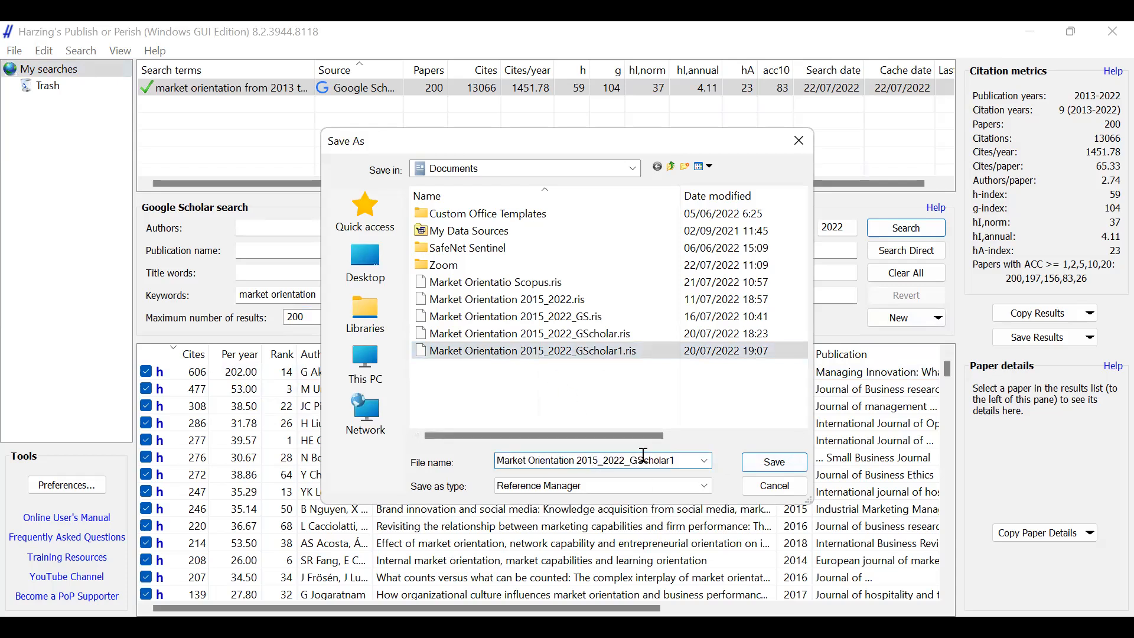
key("shift+Right")
type("3")
left_click(772, 463)
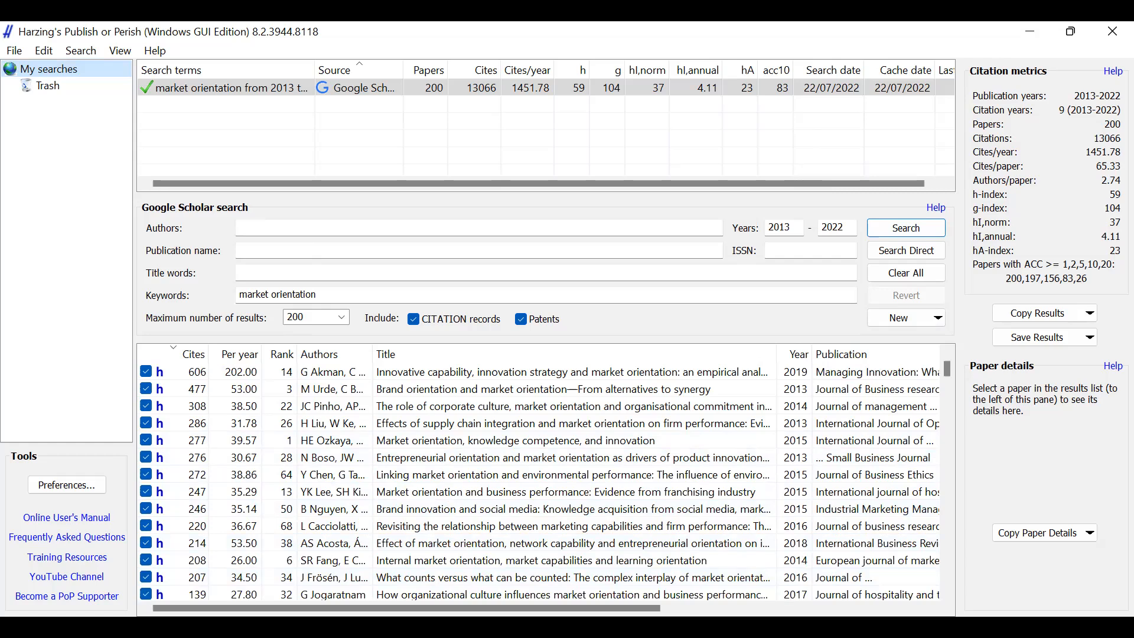
- Switch to VOSviewer and set up a new map based on text data read from reference manager files
key("alt+Tab")
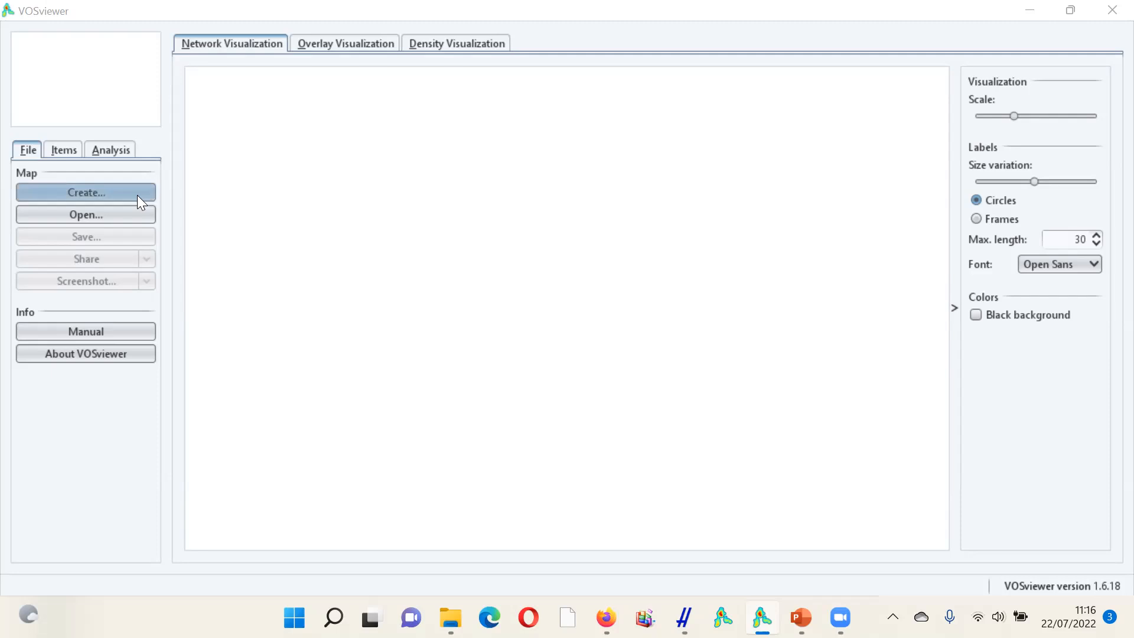
left_click(119, 191)
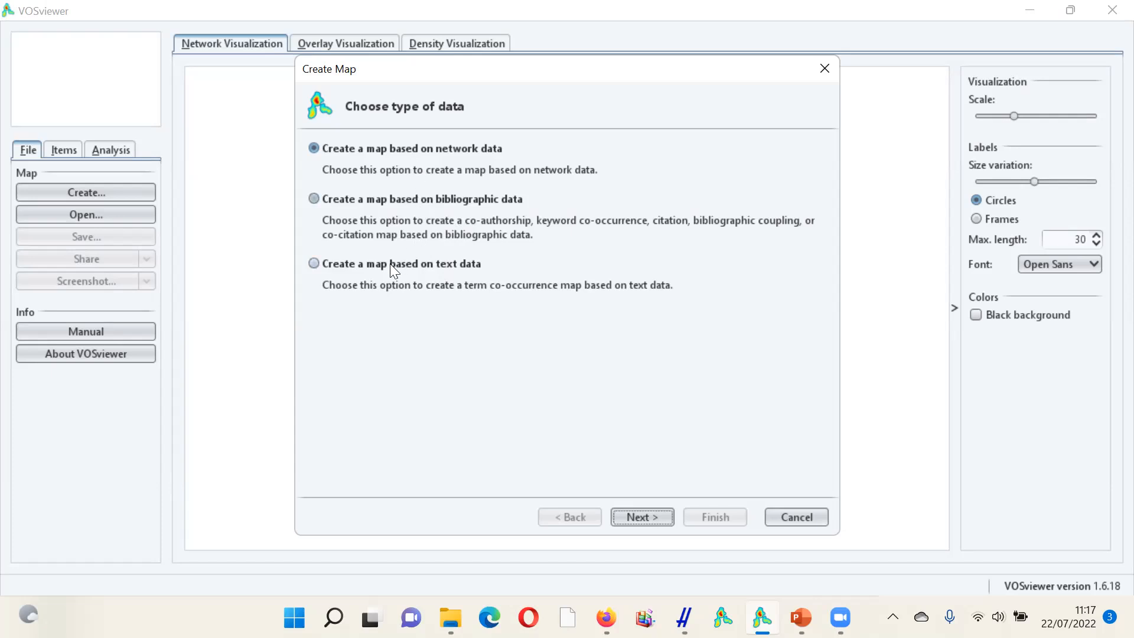
left_click(316, 264)
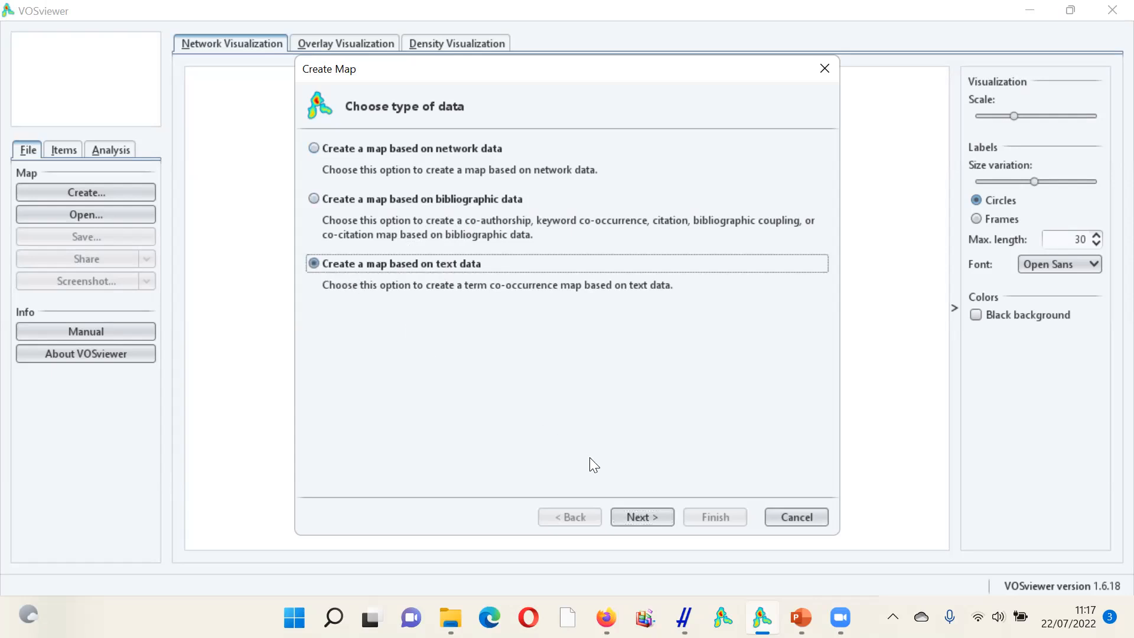
left_click(641, 516)
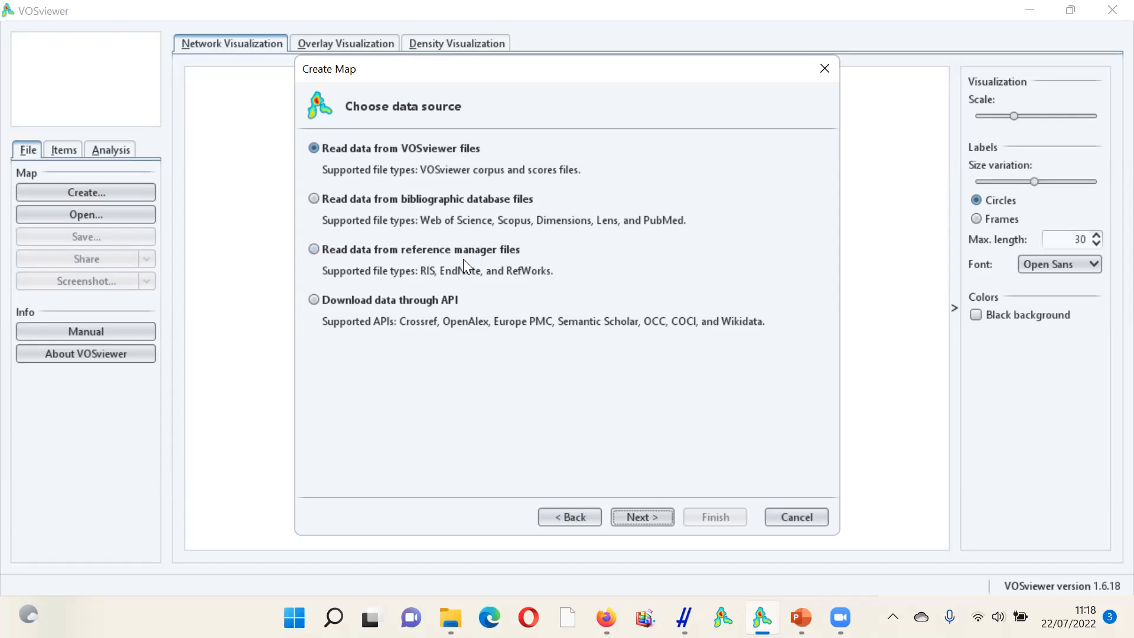
left_click(321, 254)
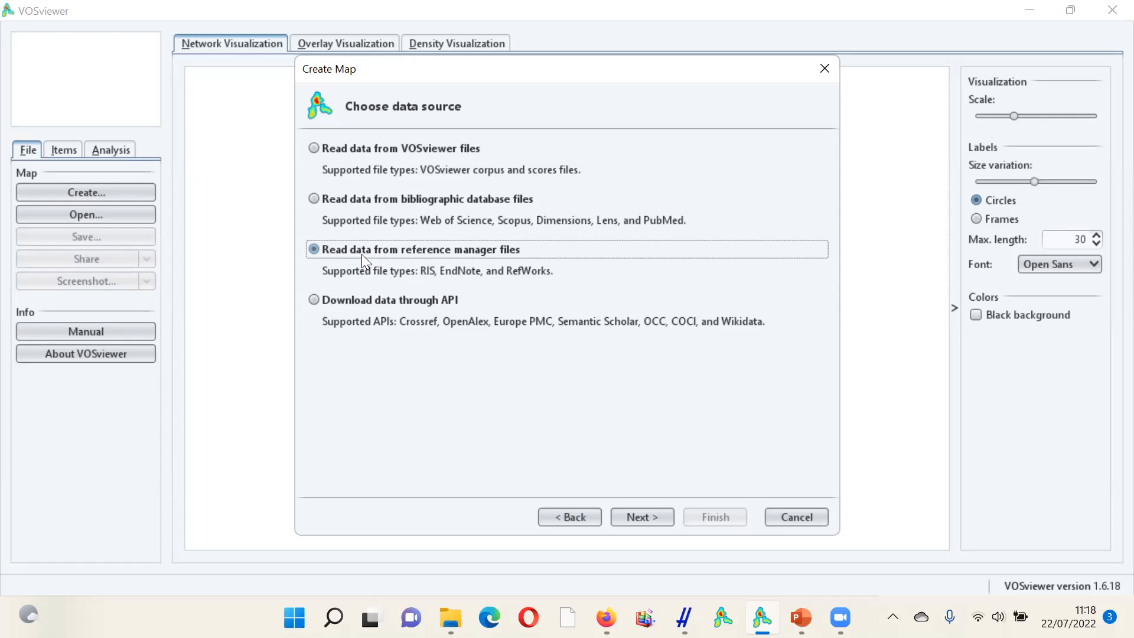
left_click(636, 516)
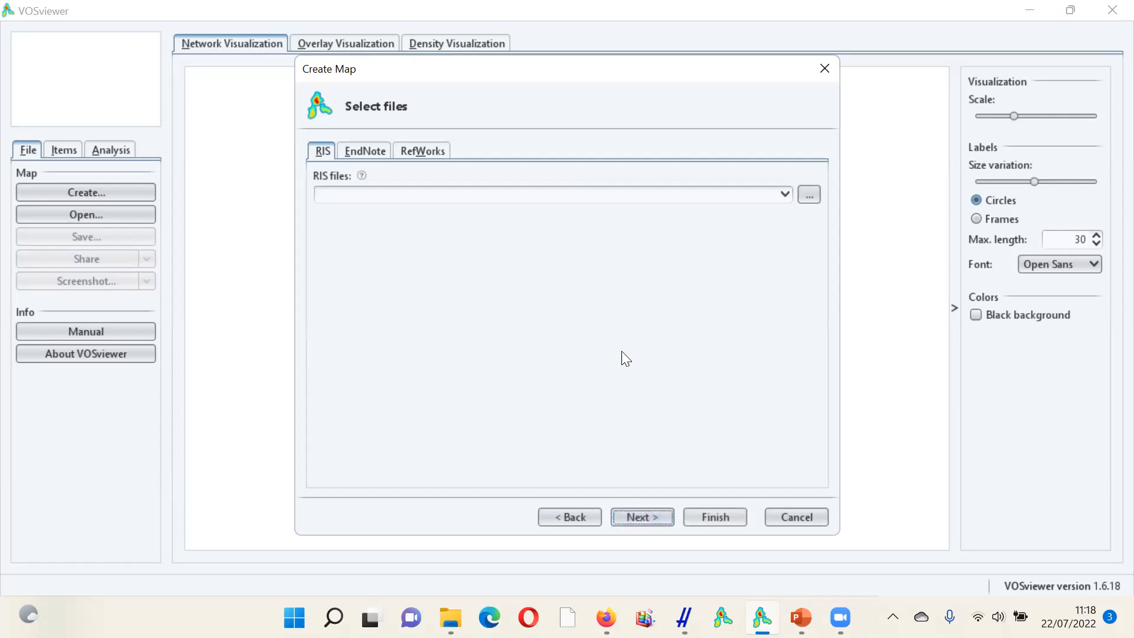
- Load "Market Orientation 2013_2022_GScholar1.ris" from Documents as the map's RIS source file
left_click(808, 196)
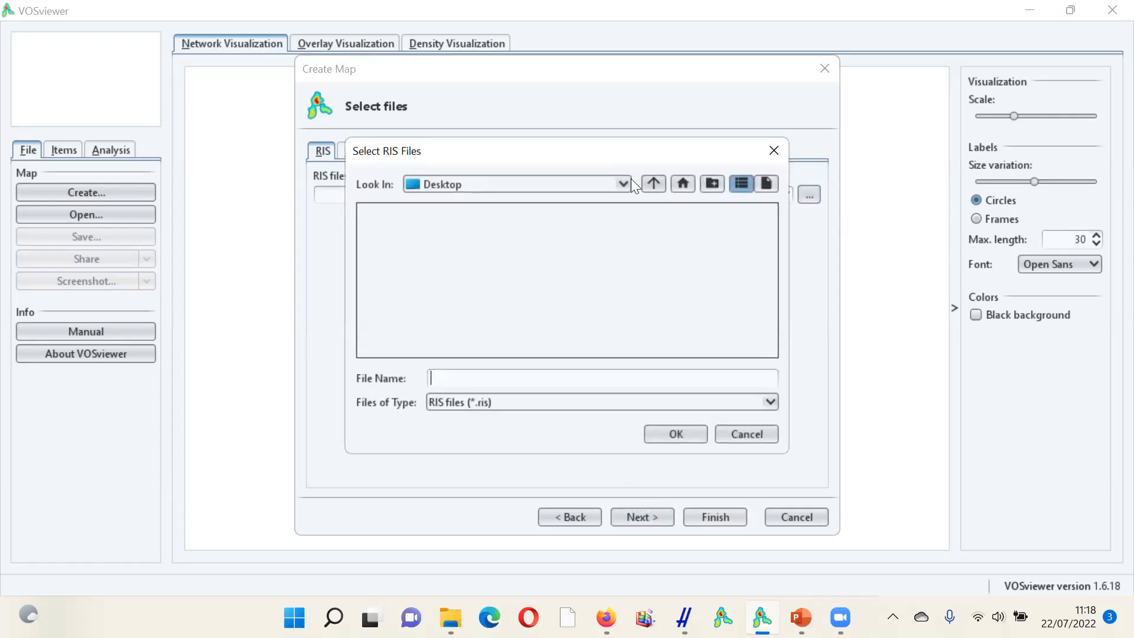
left_click(625, 181)
left_click_drag(616, 297, 617, 228)
left_click(563, 255)
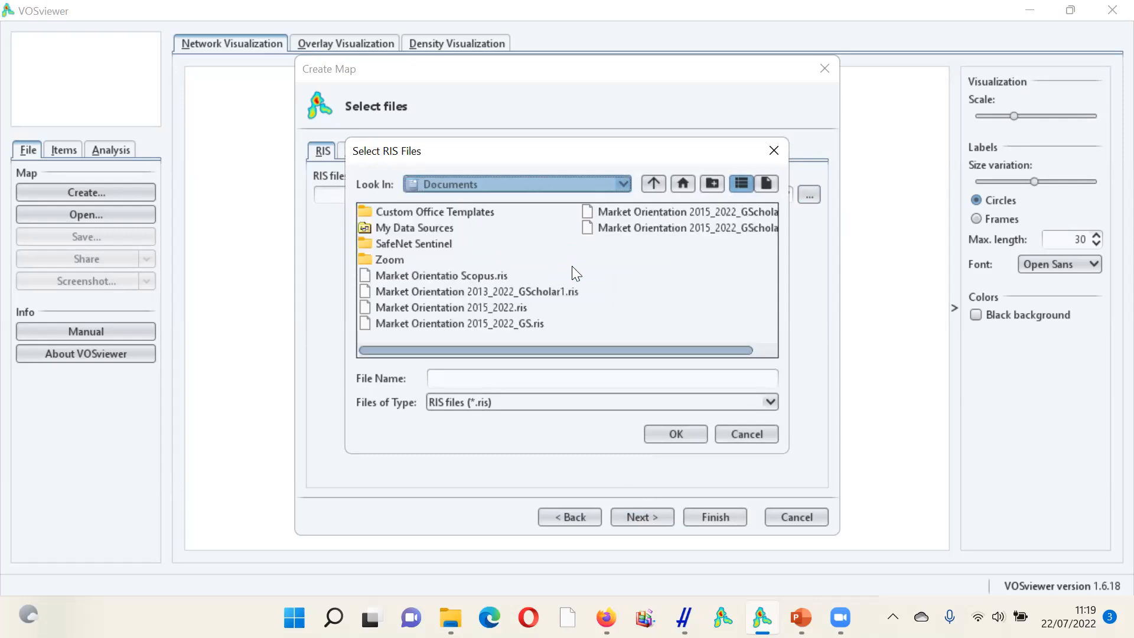
left_click(543, 292)
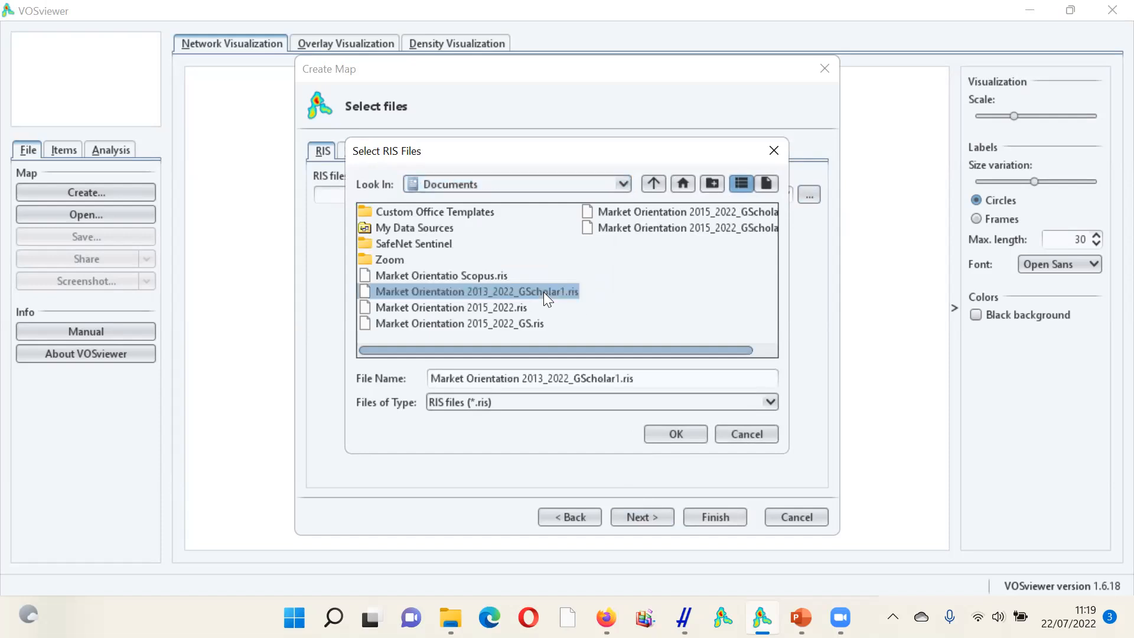
left_click(679, 439)
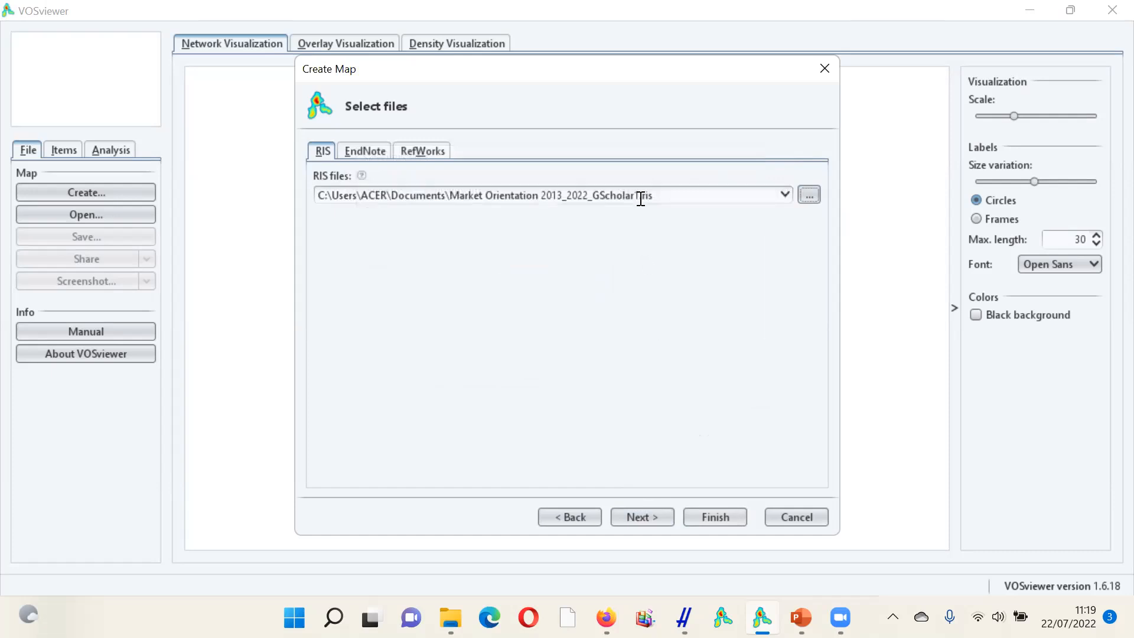
left_click(653, 517)
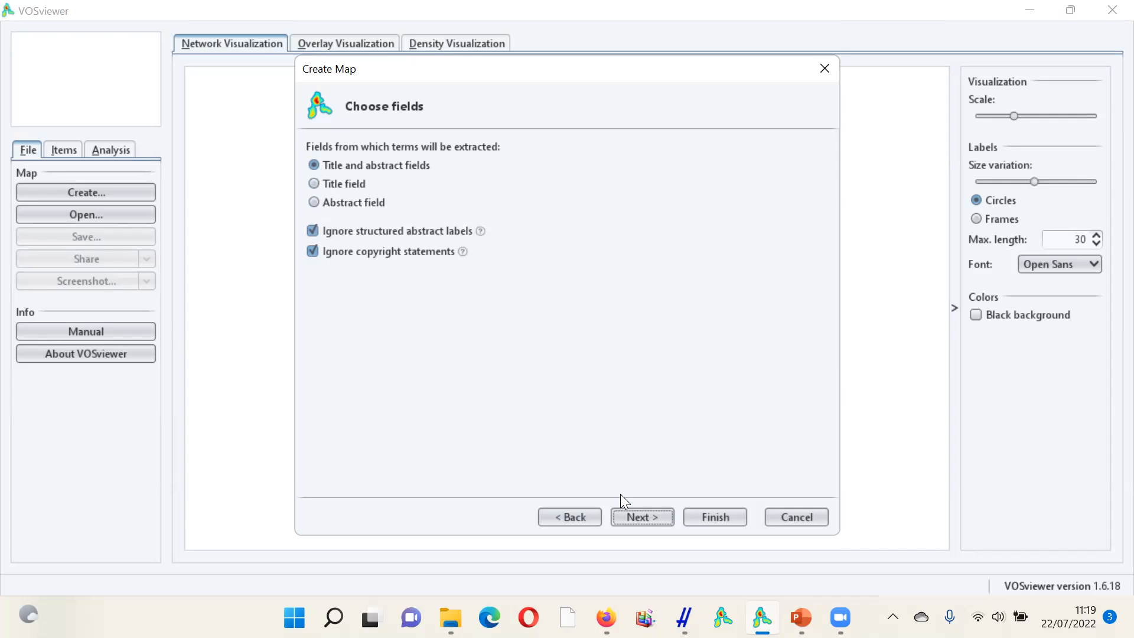
- Accept title and abstract fields with binary counting, and set the minimum number of occurrences of a term to 5
left_click(632, 511)
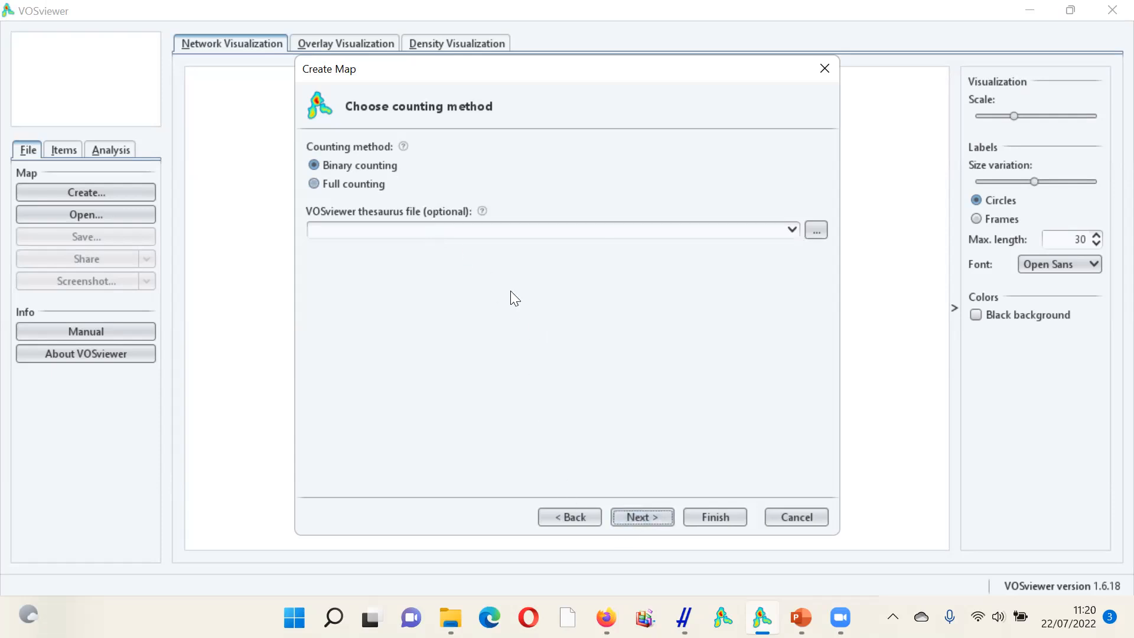
left_click(647, 519)
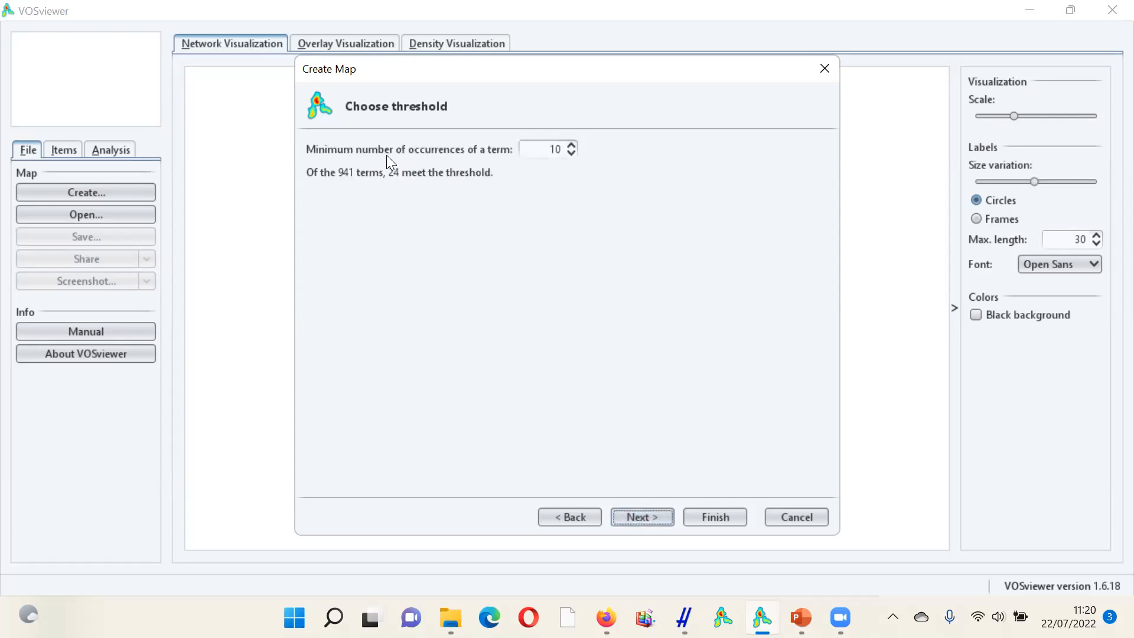
left_click(570, 154)
left_click(570, 153)
left_click(571, 154)
left_click(570, 154)
left_click(642, 518)
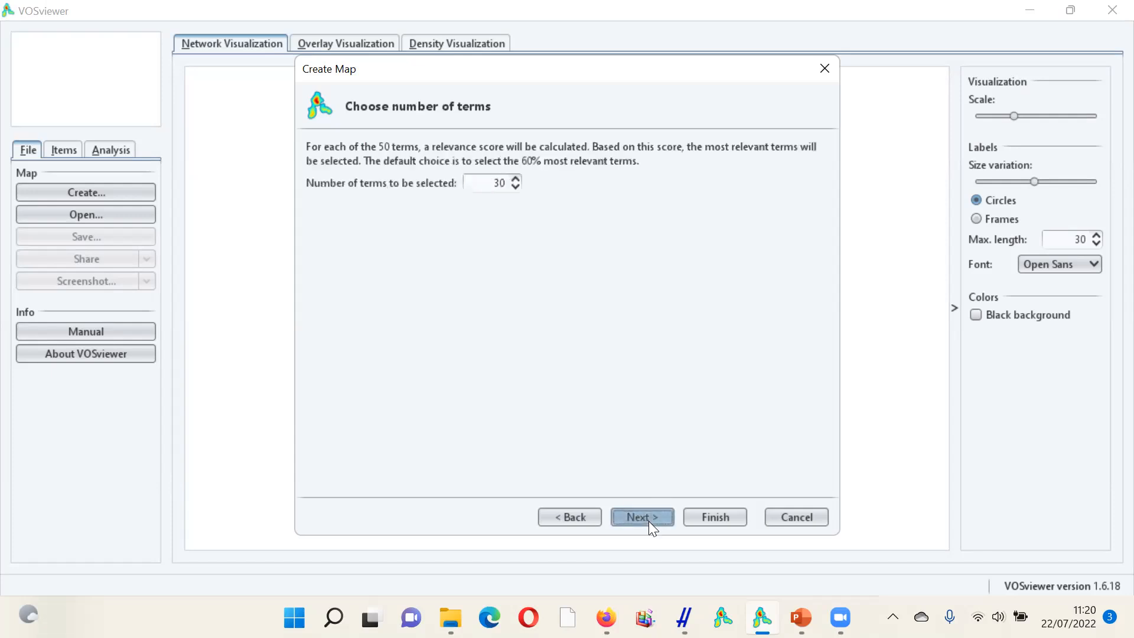
- Set the number of terms for selection to 50 and review the full list of selected terms
double_click(498, 182)
left_click(645, 517)
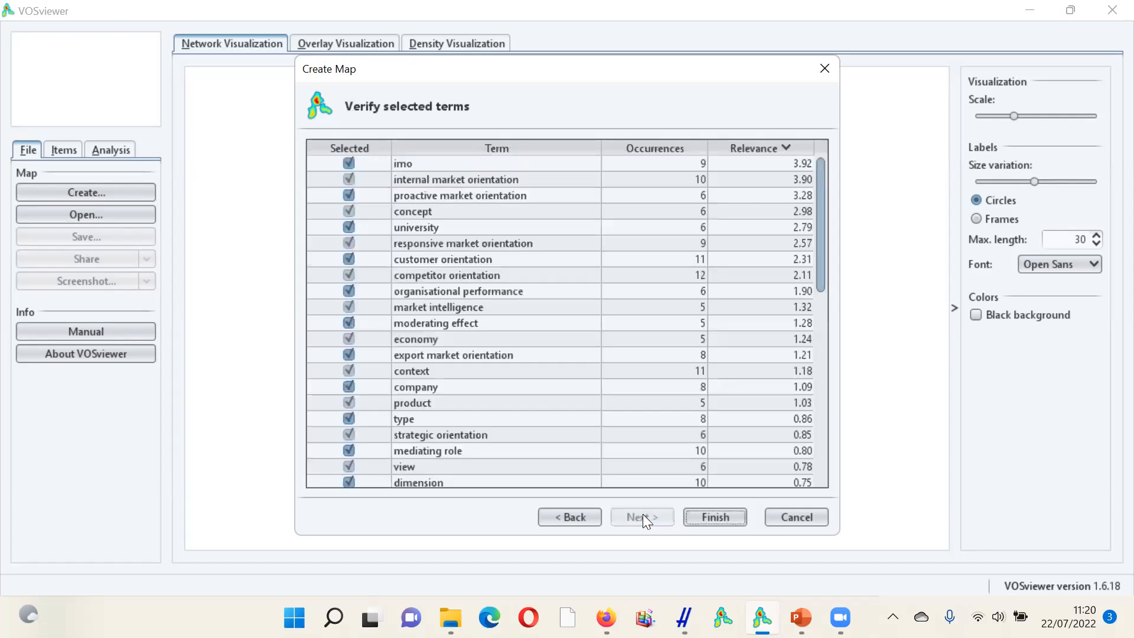
left_click_drag(820, 233, 805, 449)
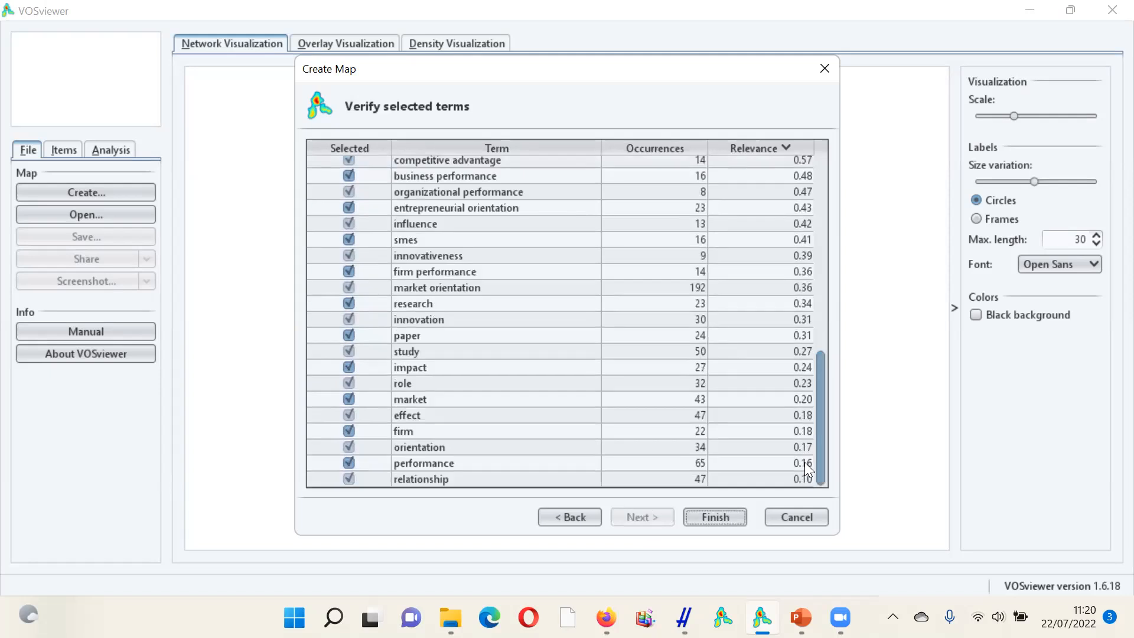
left_click_drag(805, 462, 794, 217)
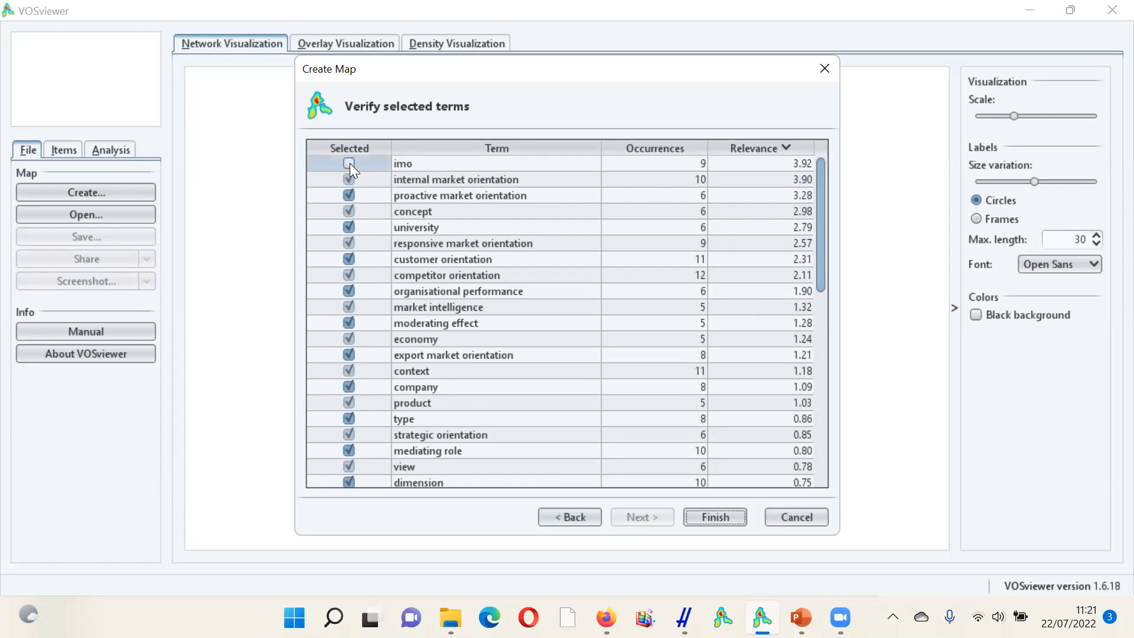
- Exclude the terms concept, university, economy, context, company, product, type and view from the map's term selection
left_click(349, 211)
left_click(349, 227)
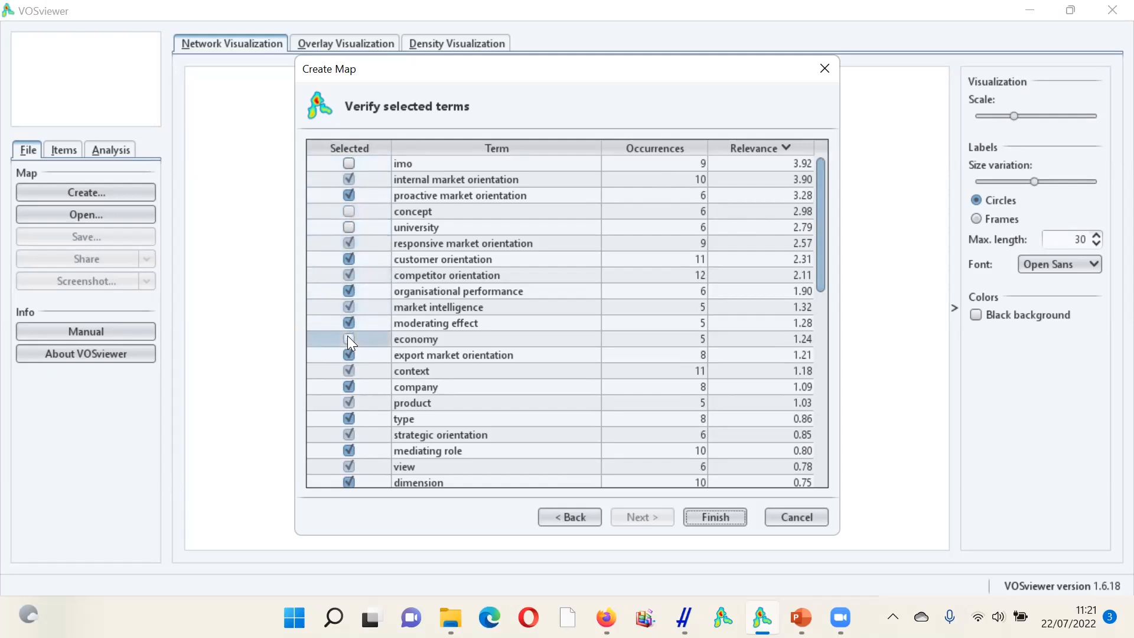
left_click(348, 371)
left_click(349, 387)
left_click(349, 404)
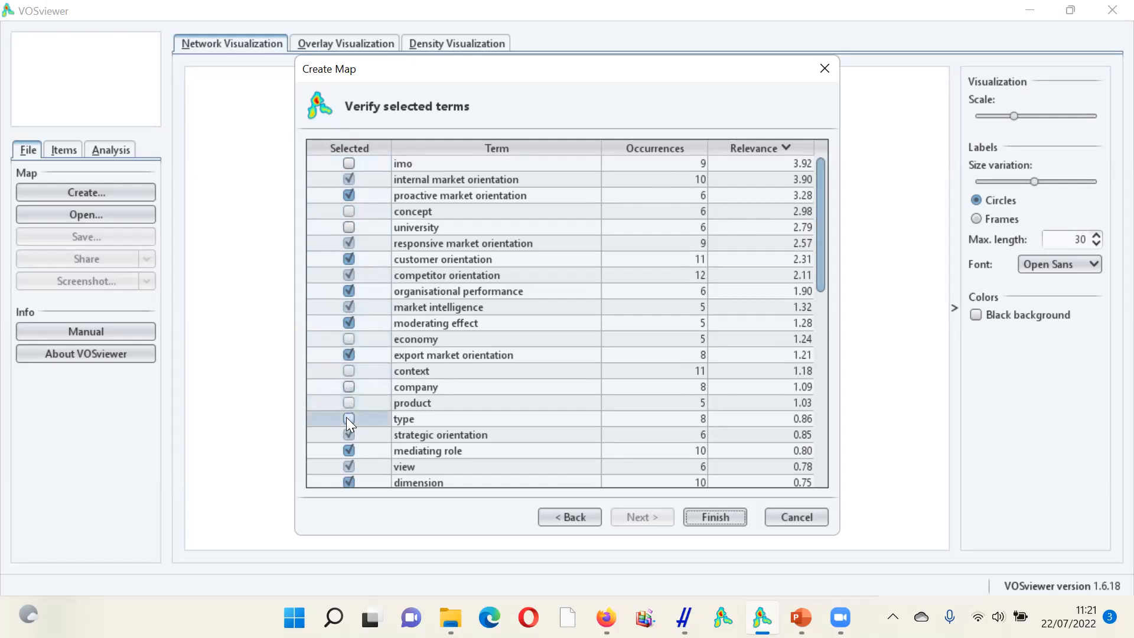
left_click(348, 467)
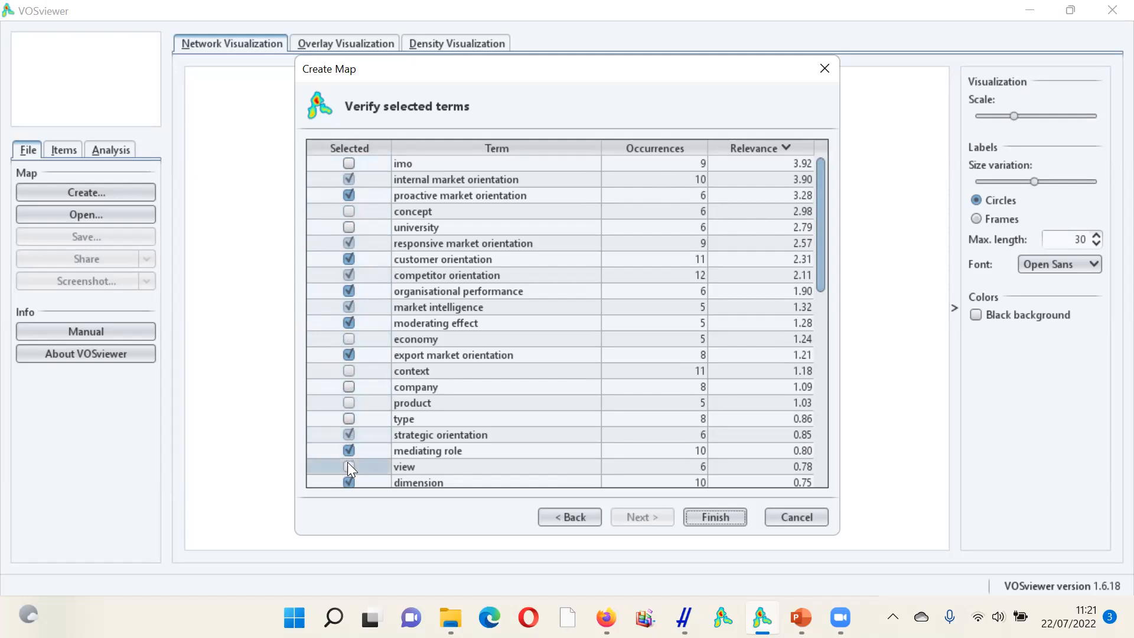
- Exclude the terms business, dimension, case, antecedent, evidence, influence and smes from the map's term selection
left_click_drag(818, 259, 813, 358)
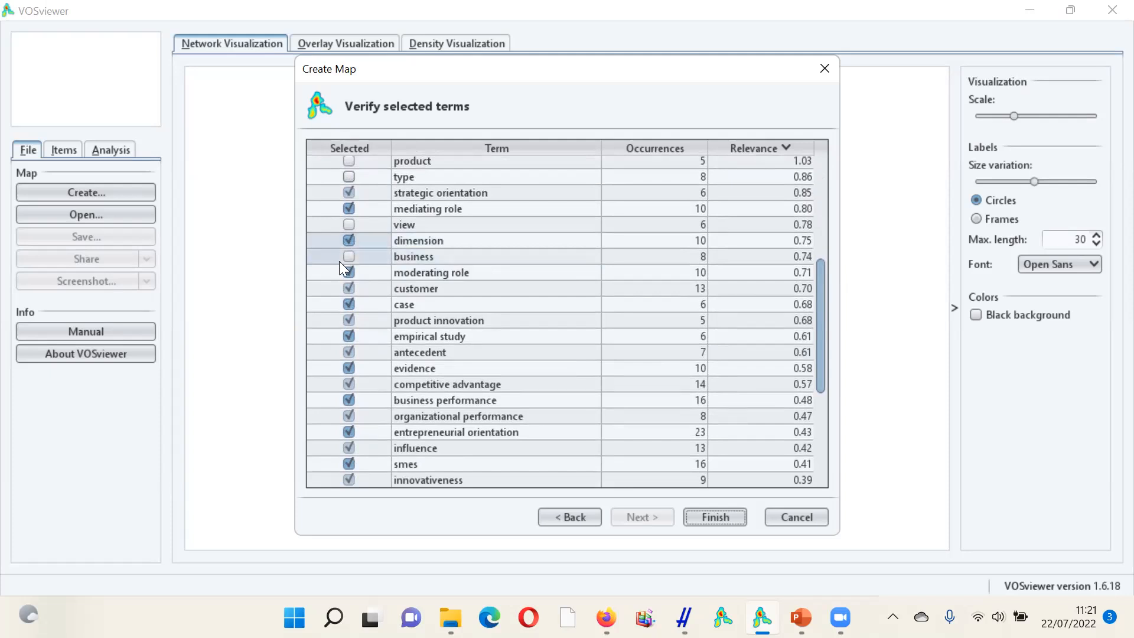
left_click(349, 239)
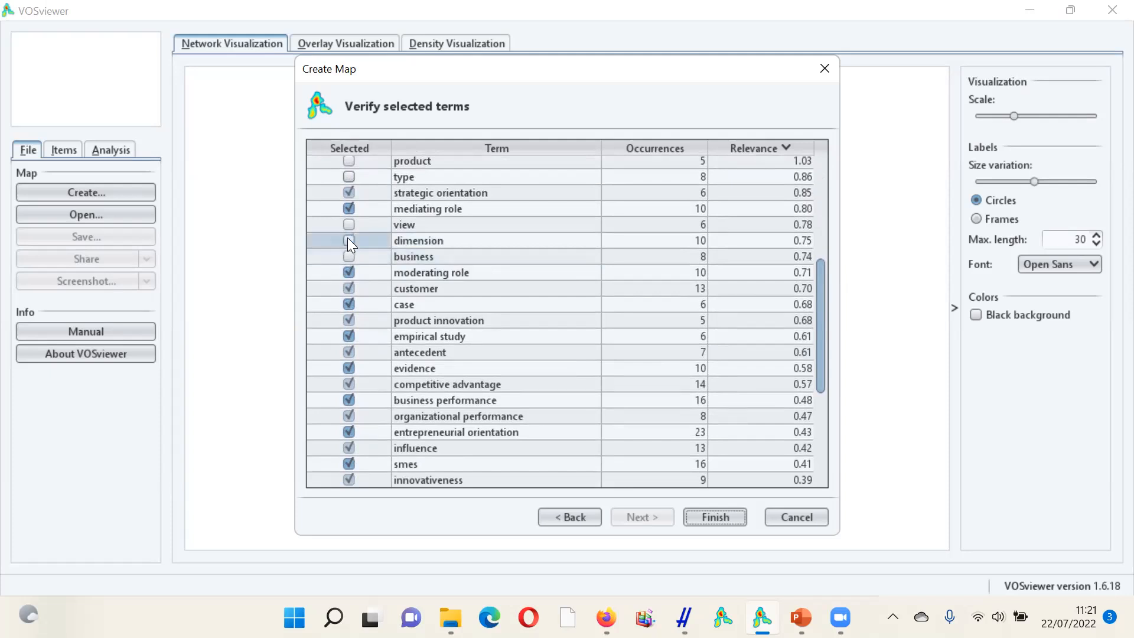
left_click(348, 304)
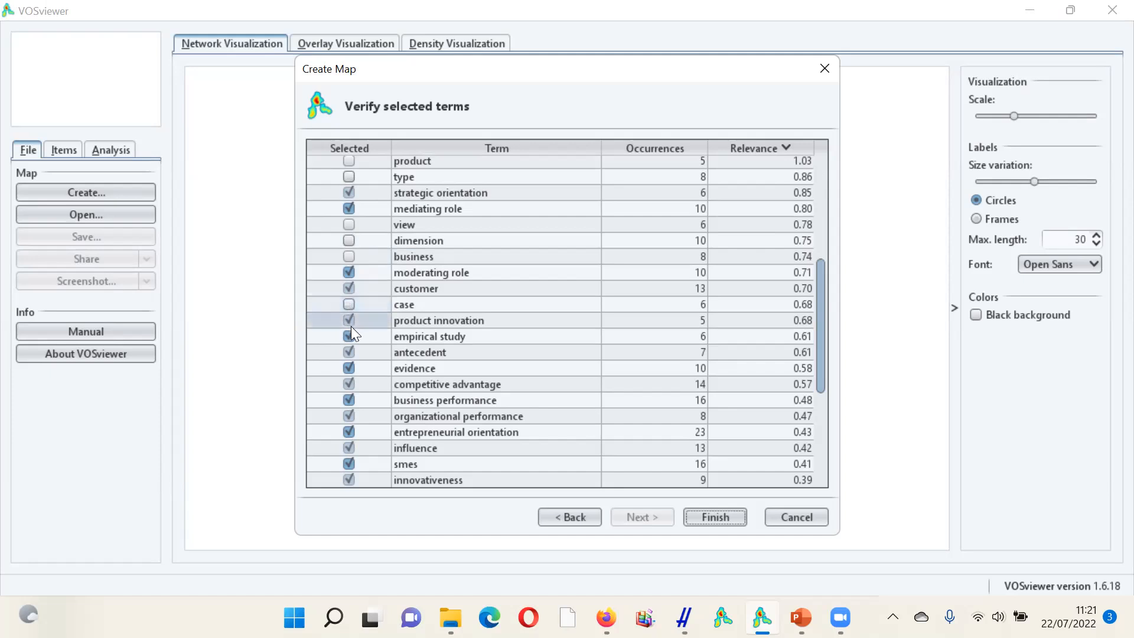
left_click(349, 352)
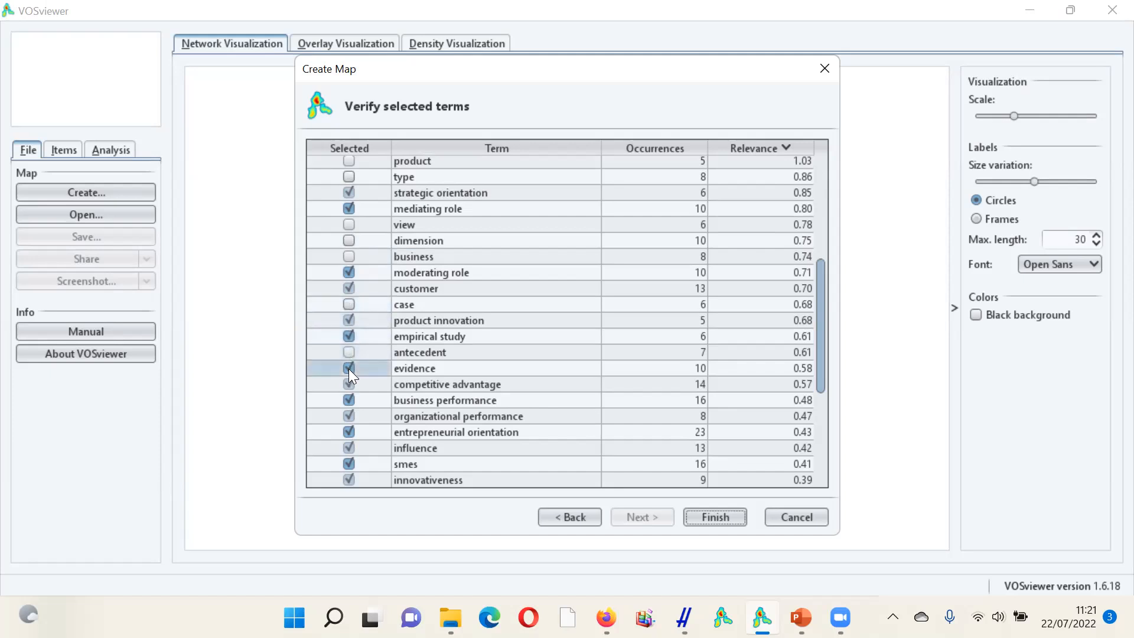
left_click(348, 369)
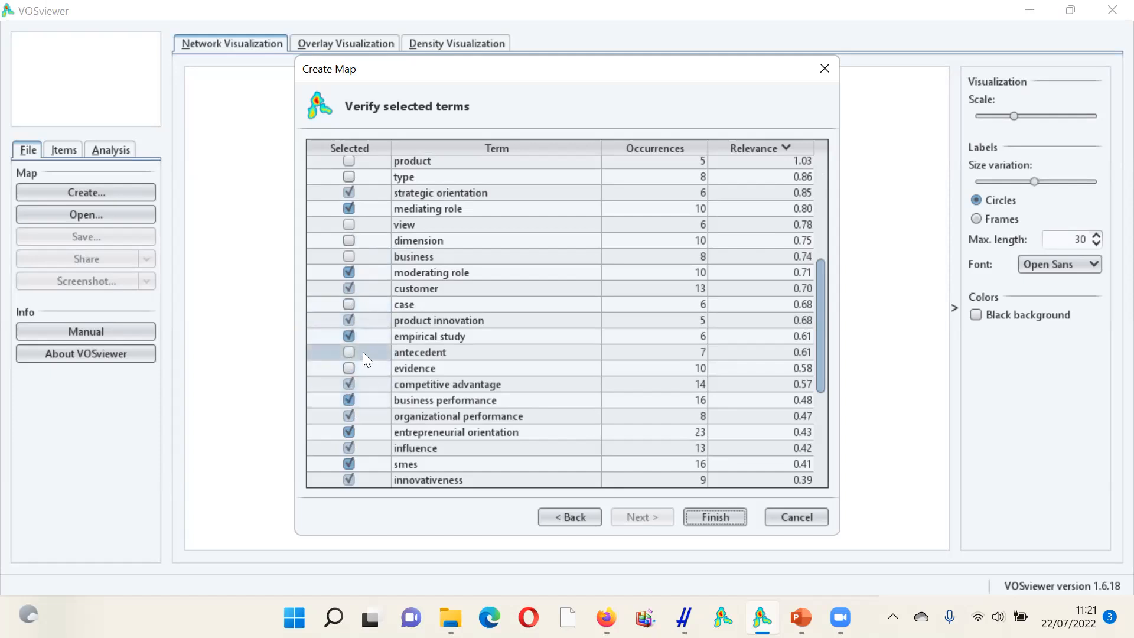
left_click(348, 448)
left_click(349, 464)
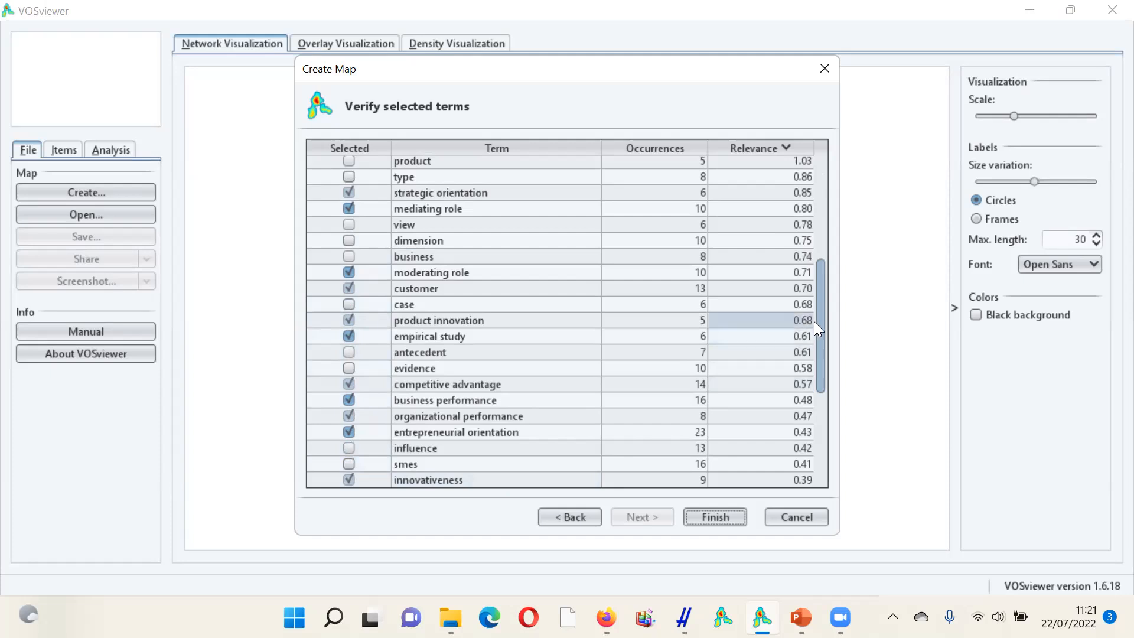
- Exclude research, paper, study, role, market, effect, firm and relationship from the selection, and generate the map from the remaining terms
left_click_drag(818, 318, 826, 418)
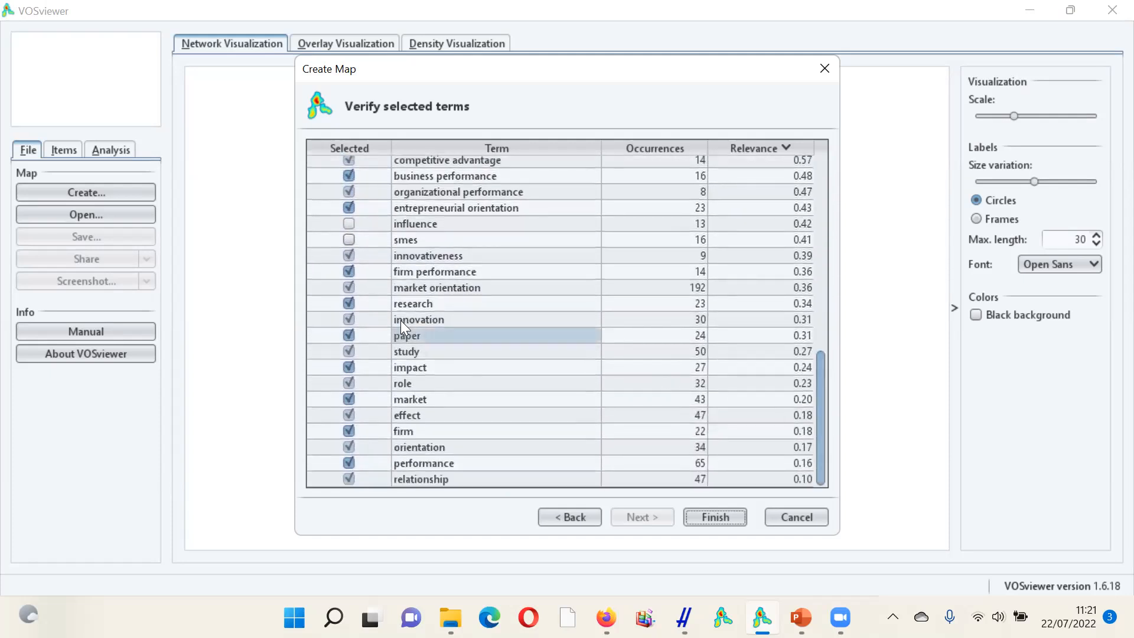
left_click(347, 304)
left_click(348, 336)
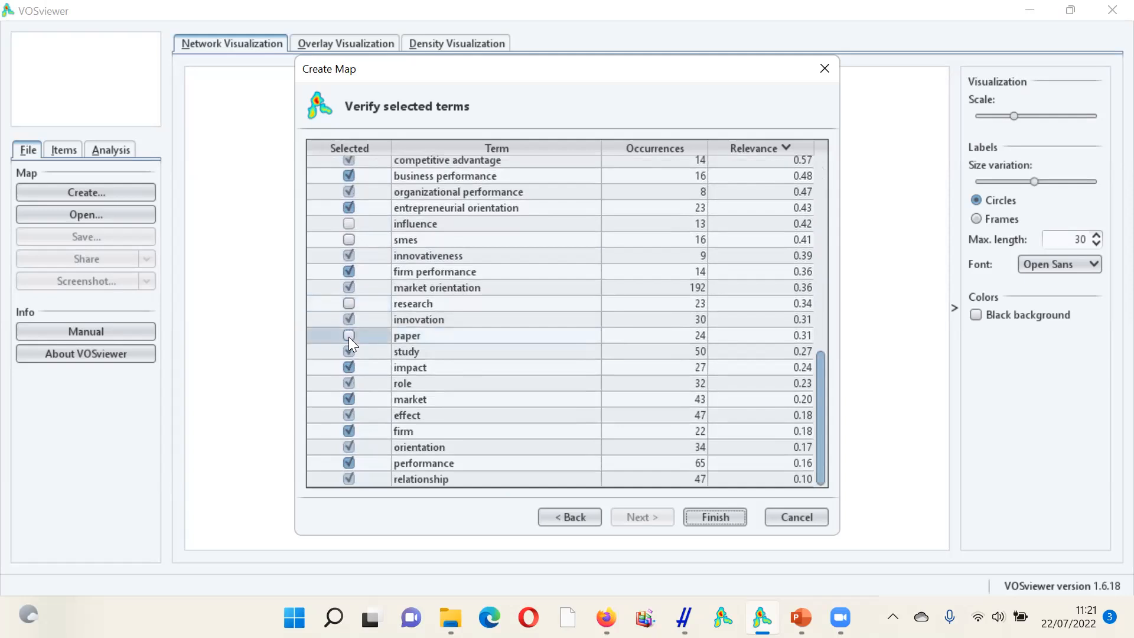
left_click(348, 352)
left_click(349, 384)
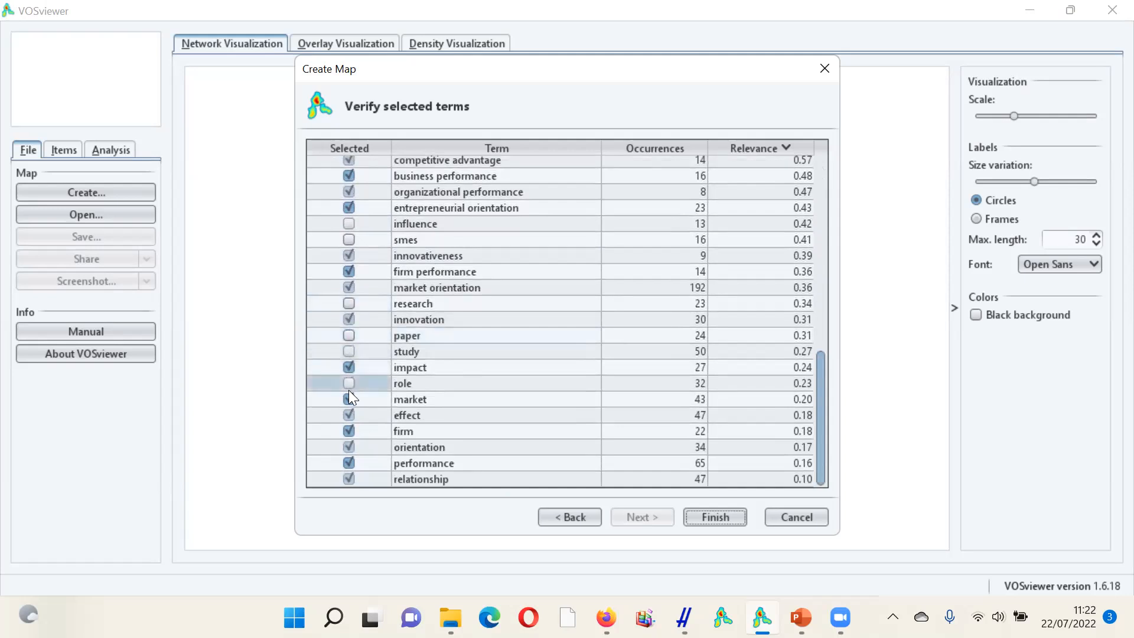
left_click(349, 399)
left_click(349, 416)
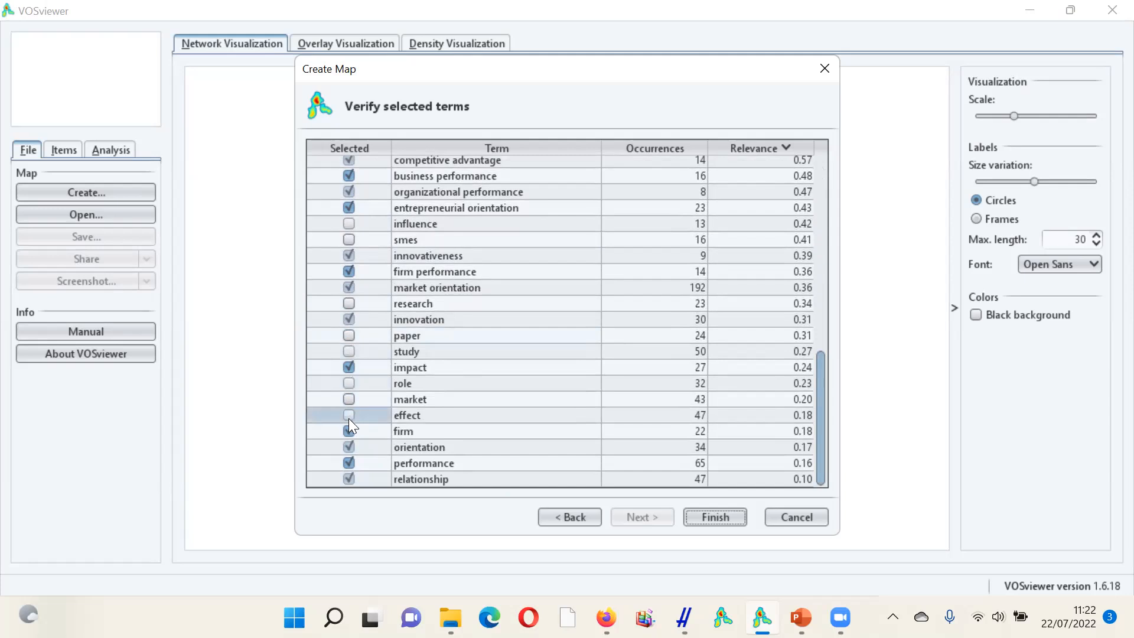
left_click(349, 428)
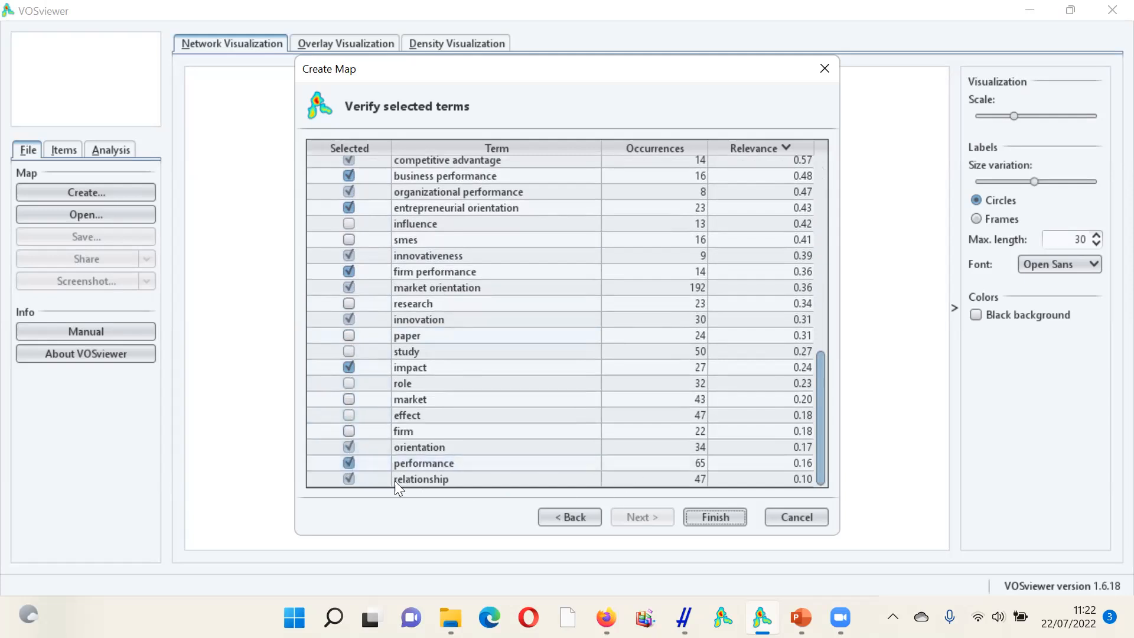
left_click(349, 478)
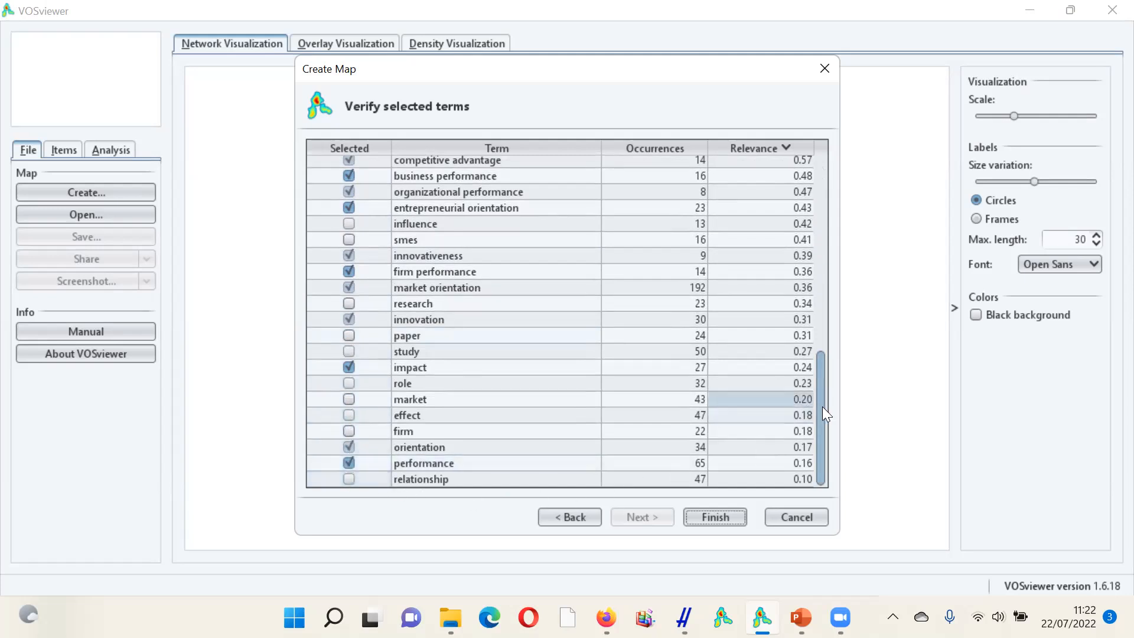
left_click_drag(817, 443, 813, 486)
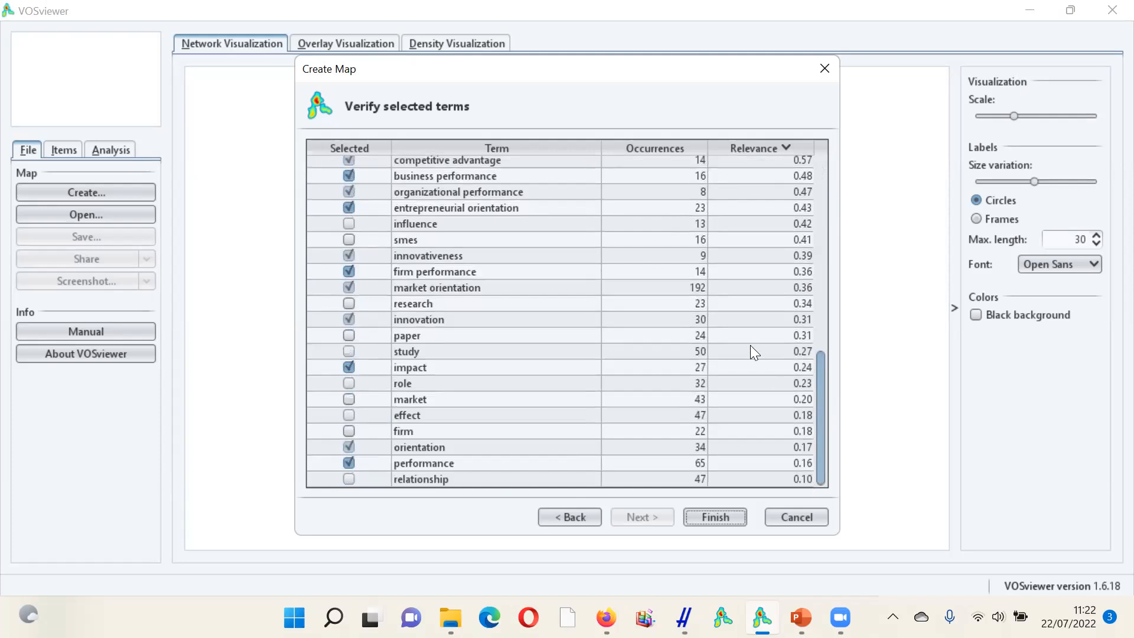
left_click(713, 517)
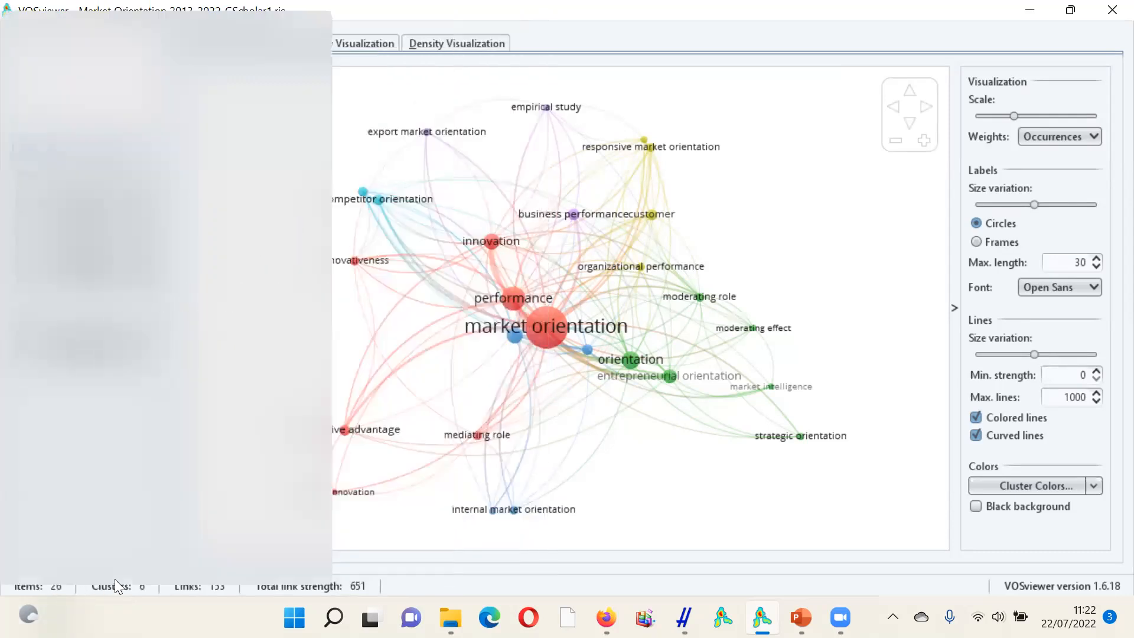
- Examine the map's item, cluster and link totals, its overlay visualization by average publication year, and its density visualization
mouse_move(133, 596)
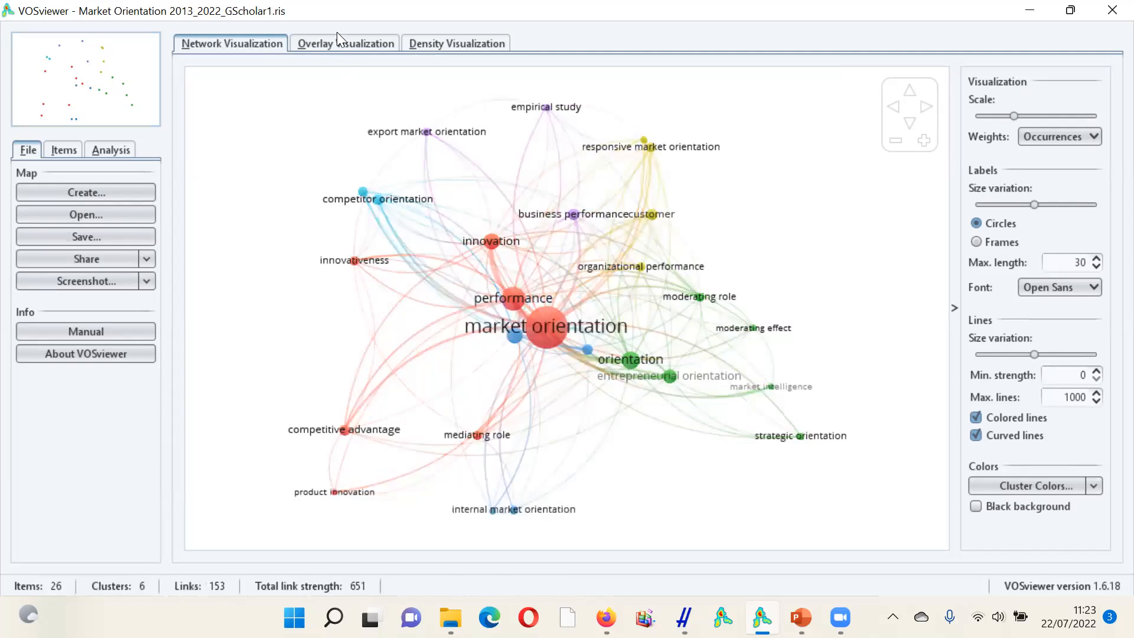
left_click(336, 48)
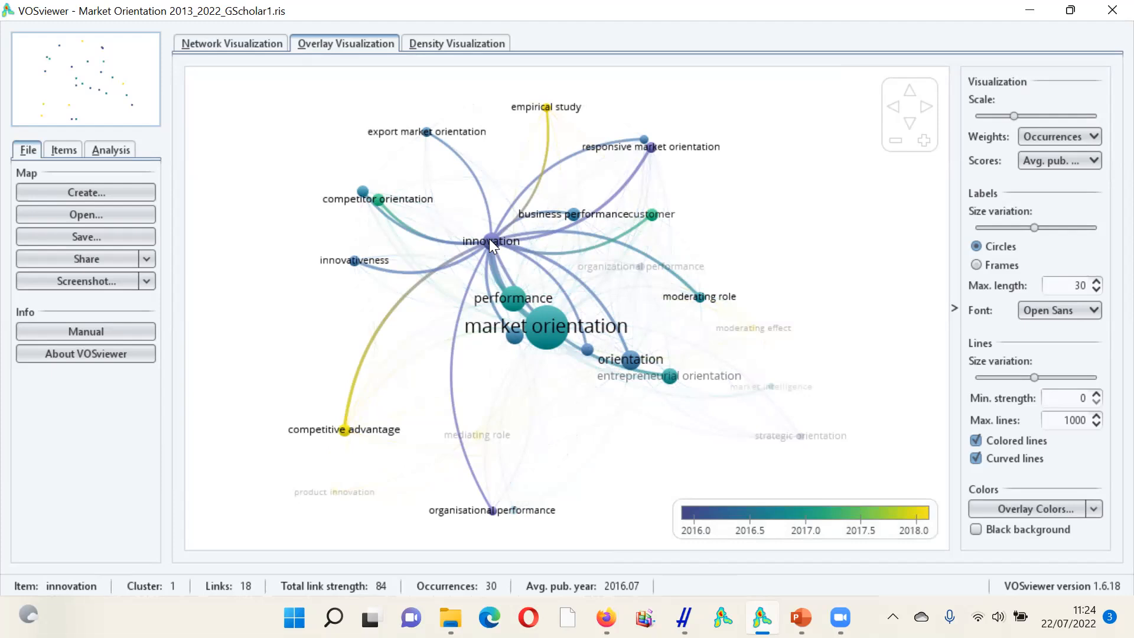
left_click(459, 44)
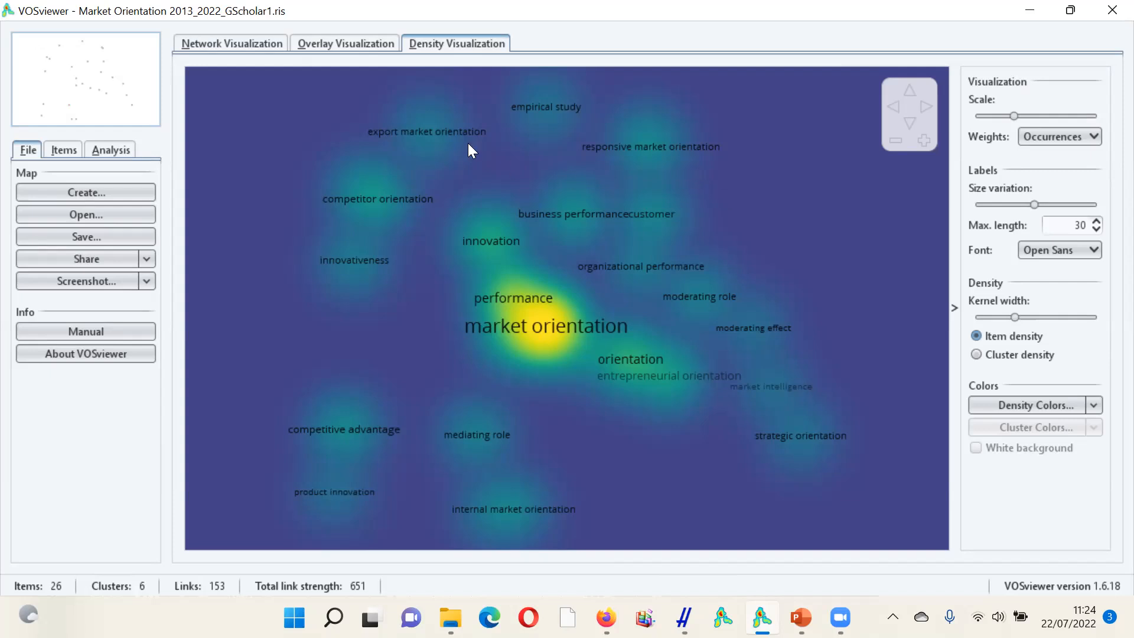
- Return to the network visualization and save a screenshot of it as the PNG file "Market Orientation" in Documents
left_click(235, 41)
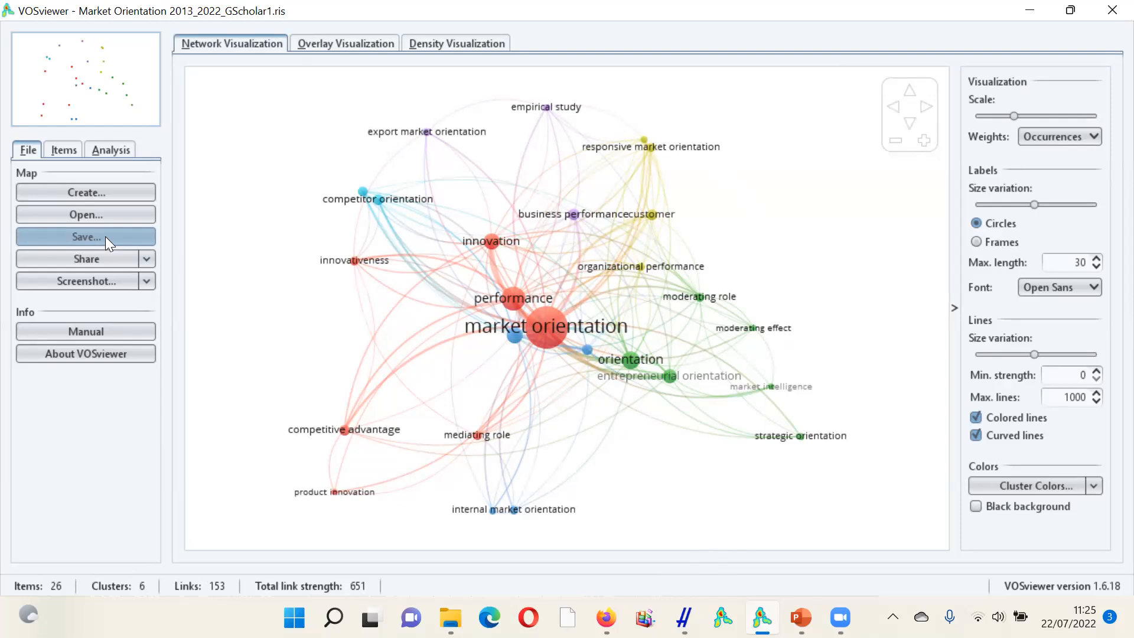
left_click(105, 280)
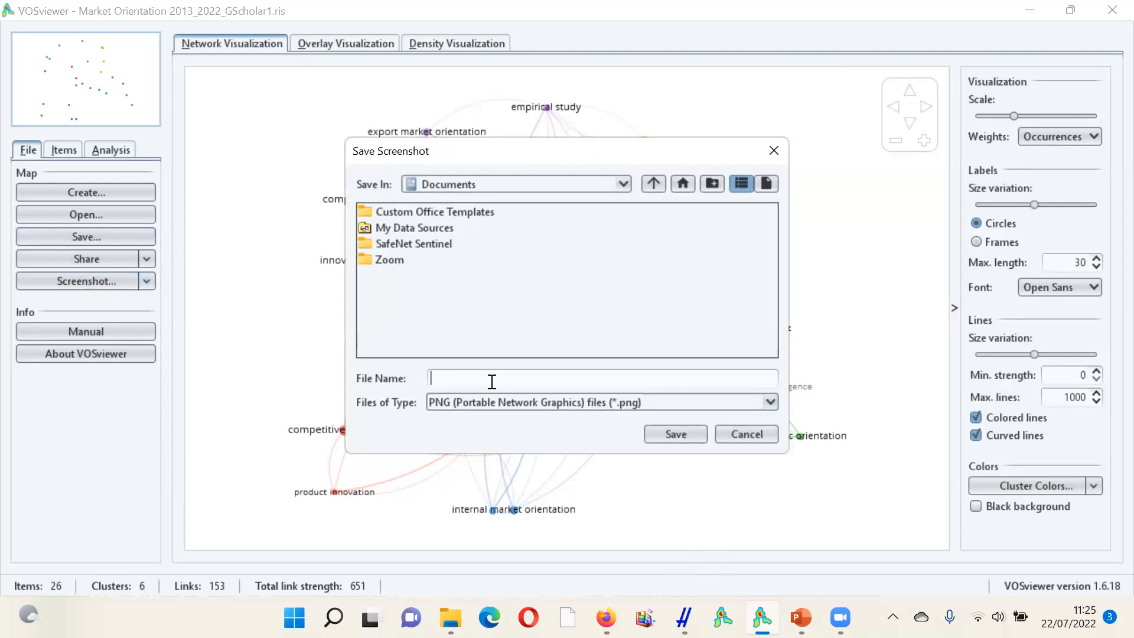
type("Market Orientation")
left_click(679, 433)
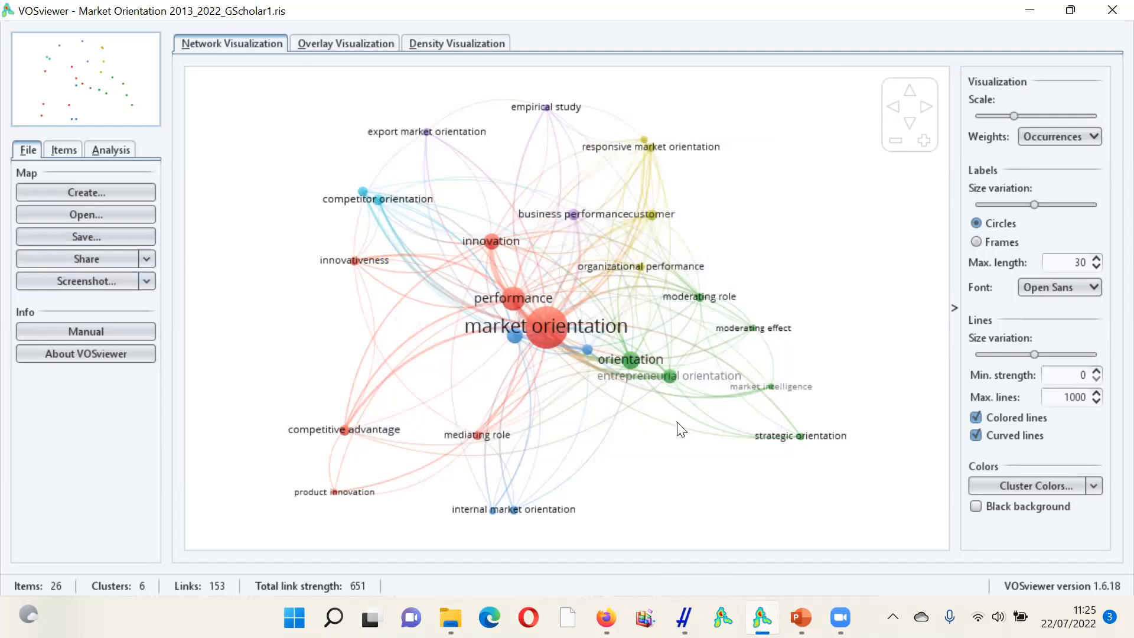